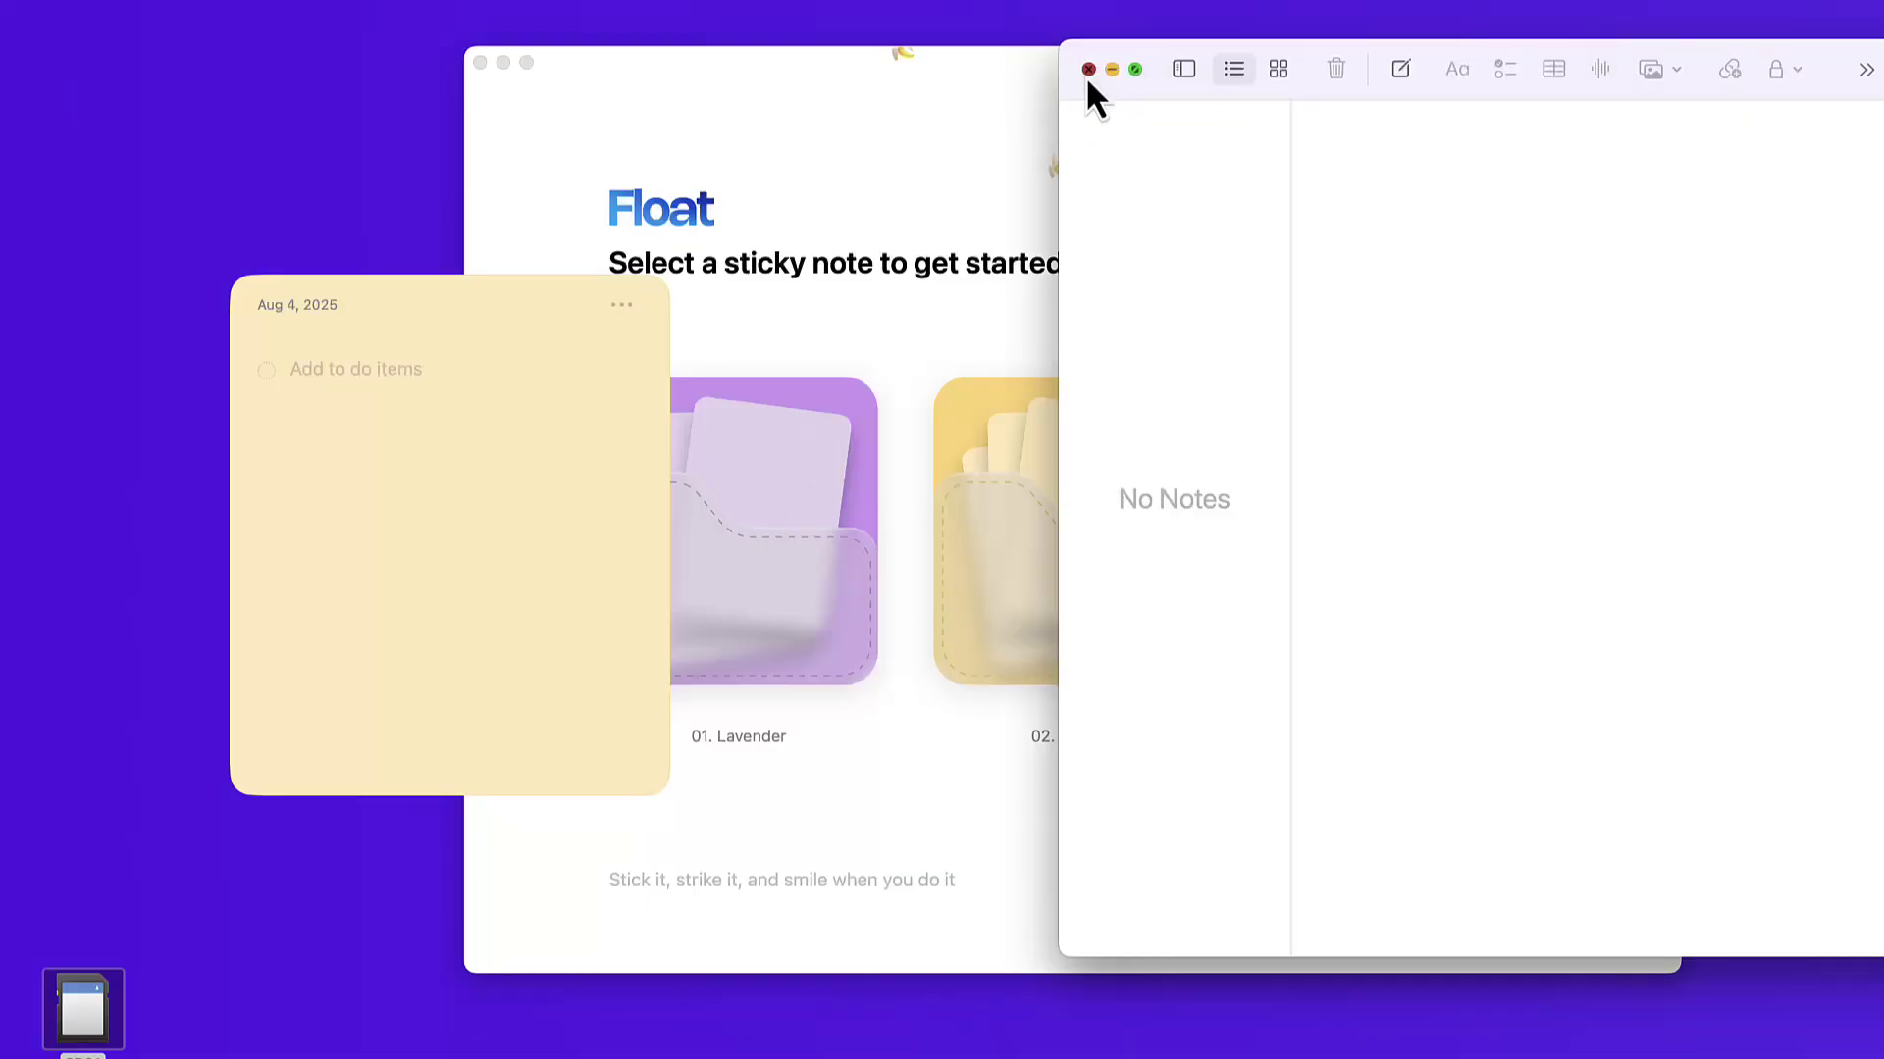
# Click through the green Kiwi and lavender sticky notes and move the front lavender note up-left
pyautogui.click(1087, 71)
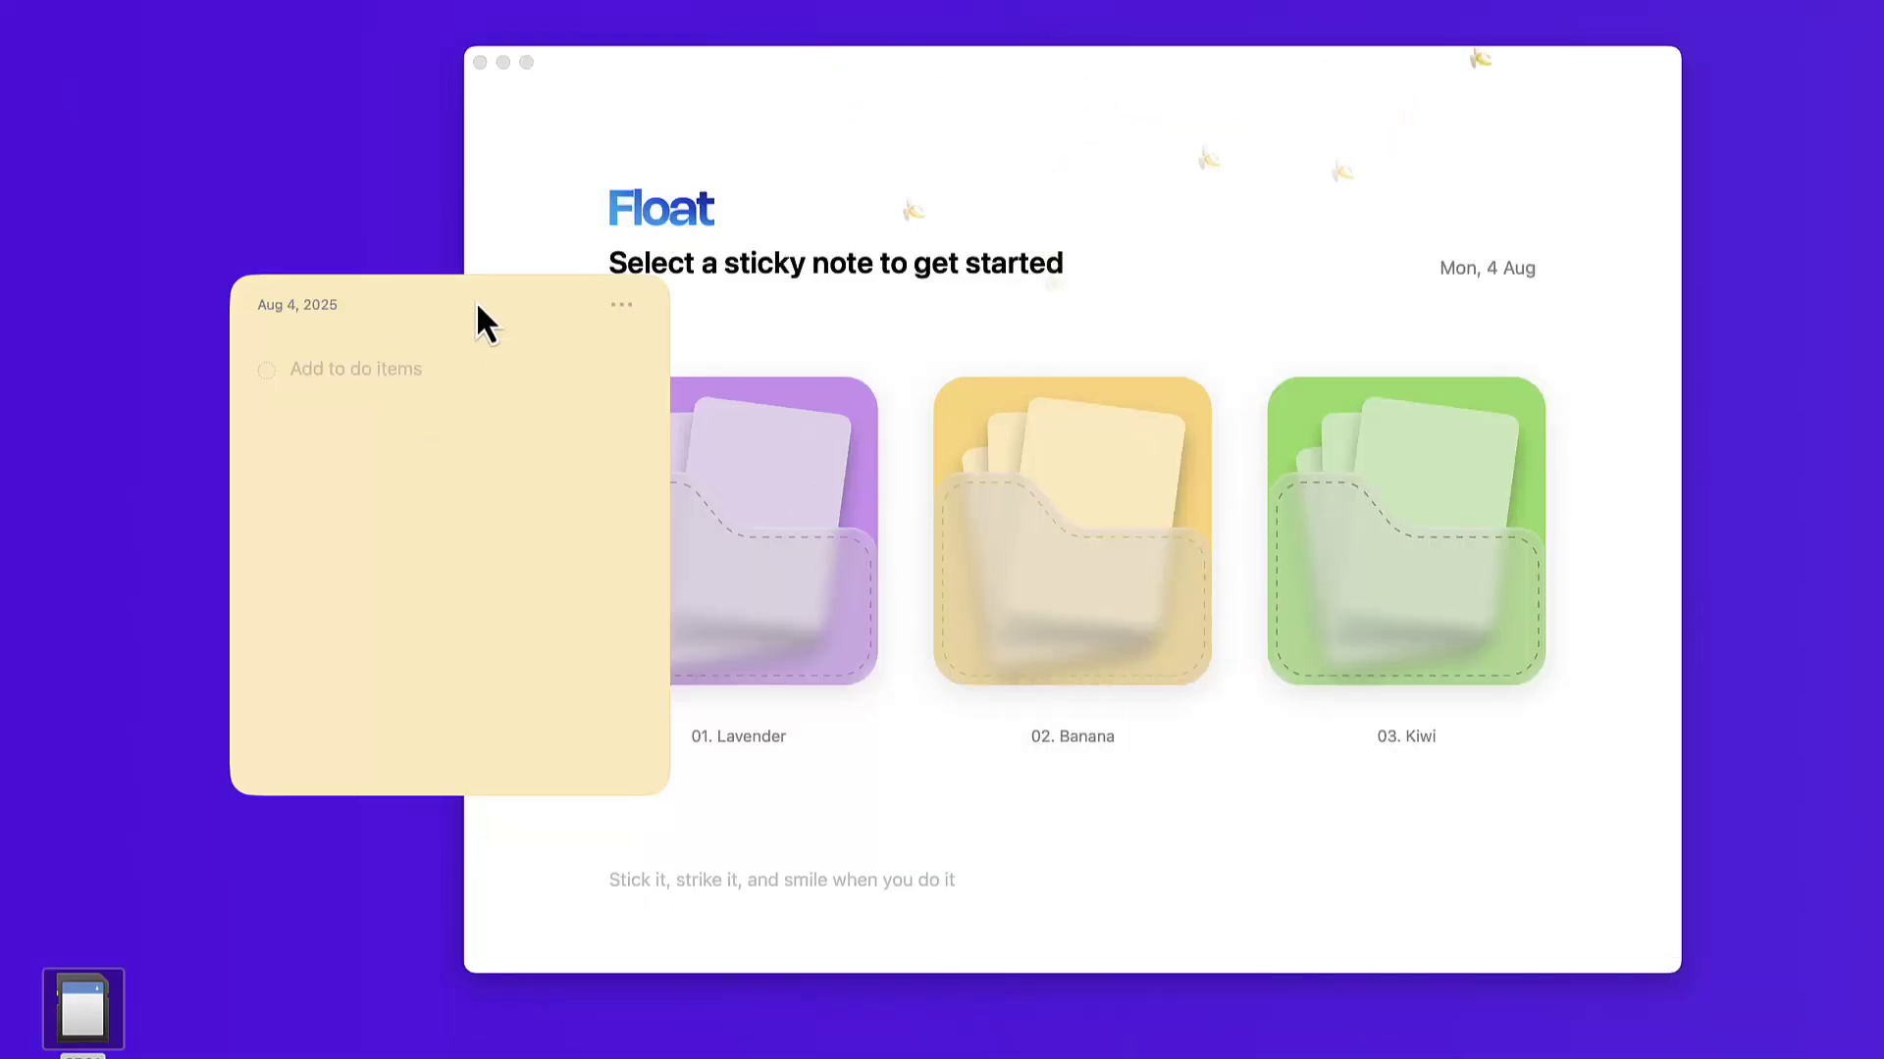
pyautogui.click(1419, 491)
pyautogui.click(803, 409)
pyautogui.click(797, 418)
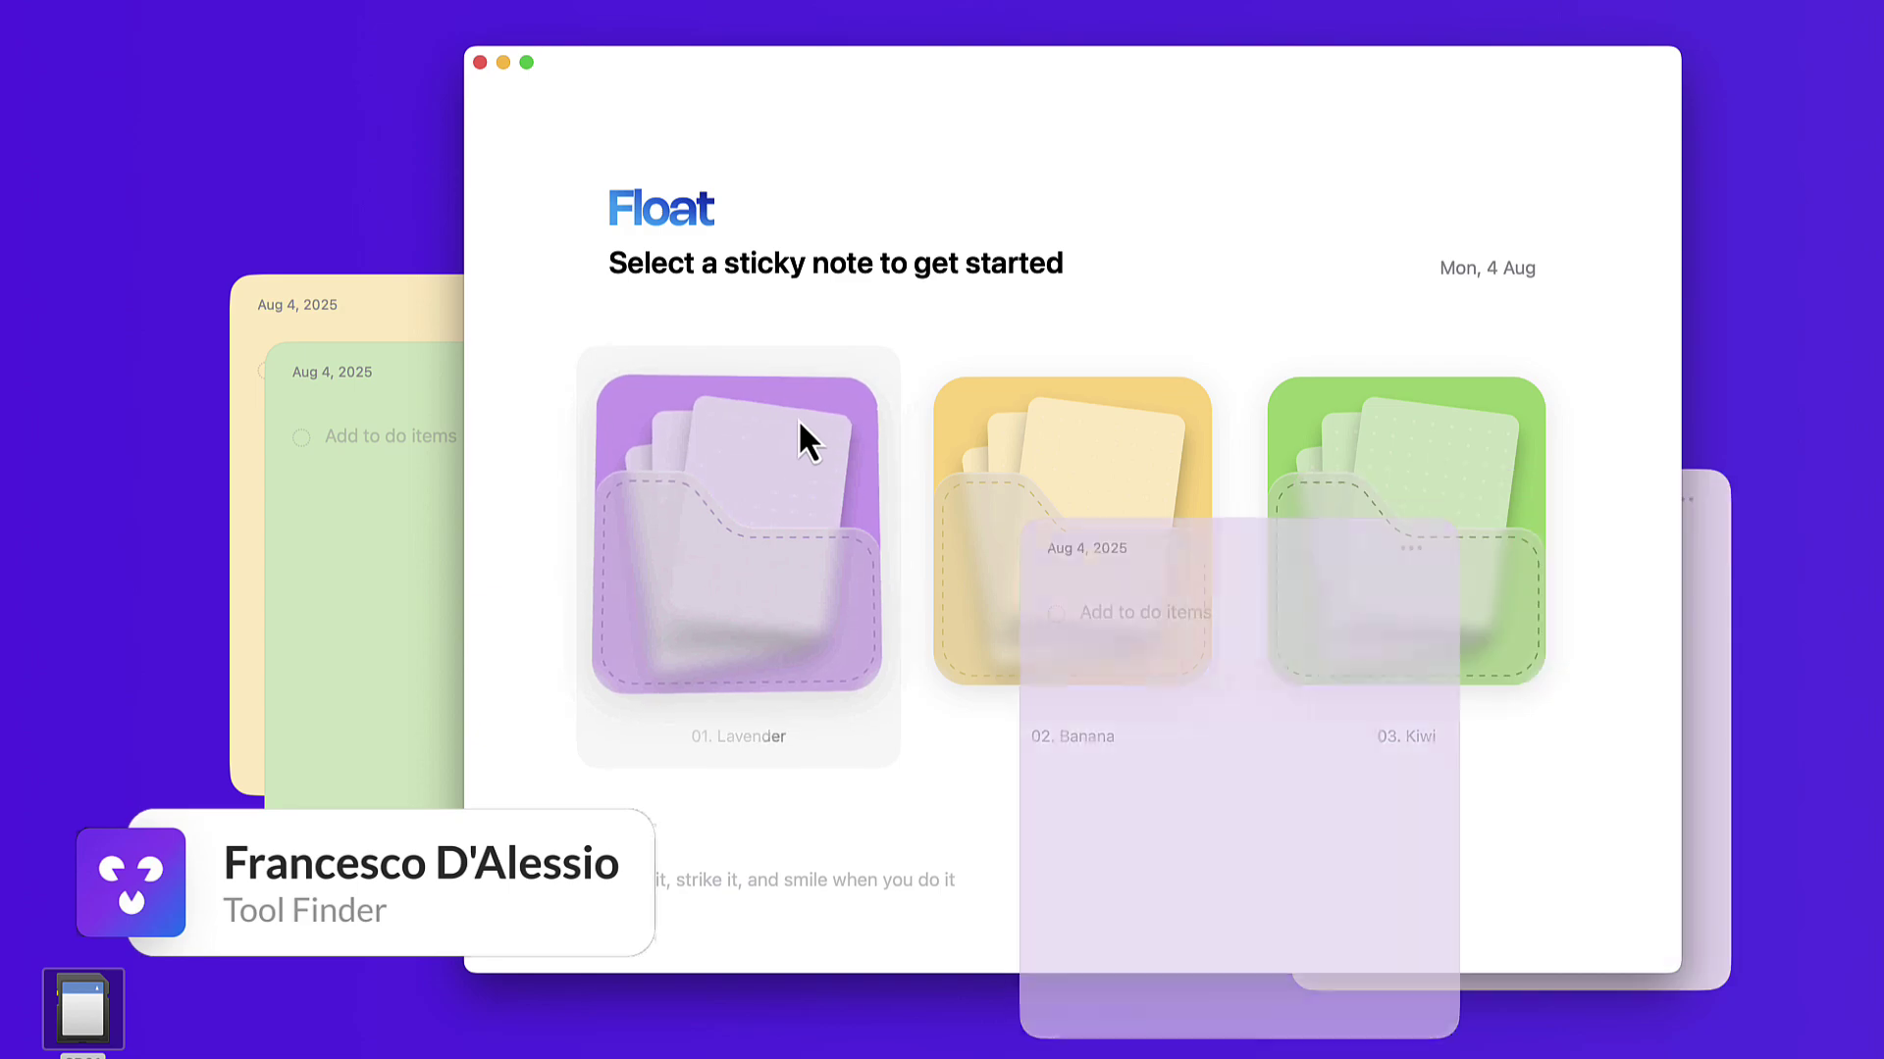
pyautogui.click(481, 63)
pyautogui.moveTo(1203, 546); pyautogui.dragTo(916, 278)
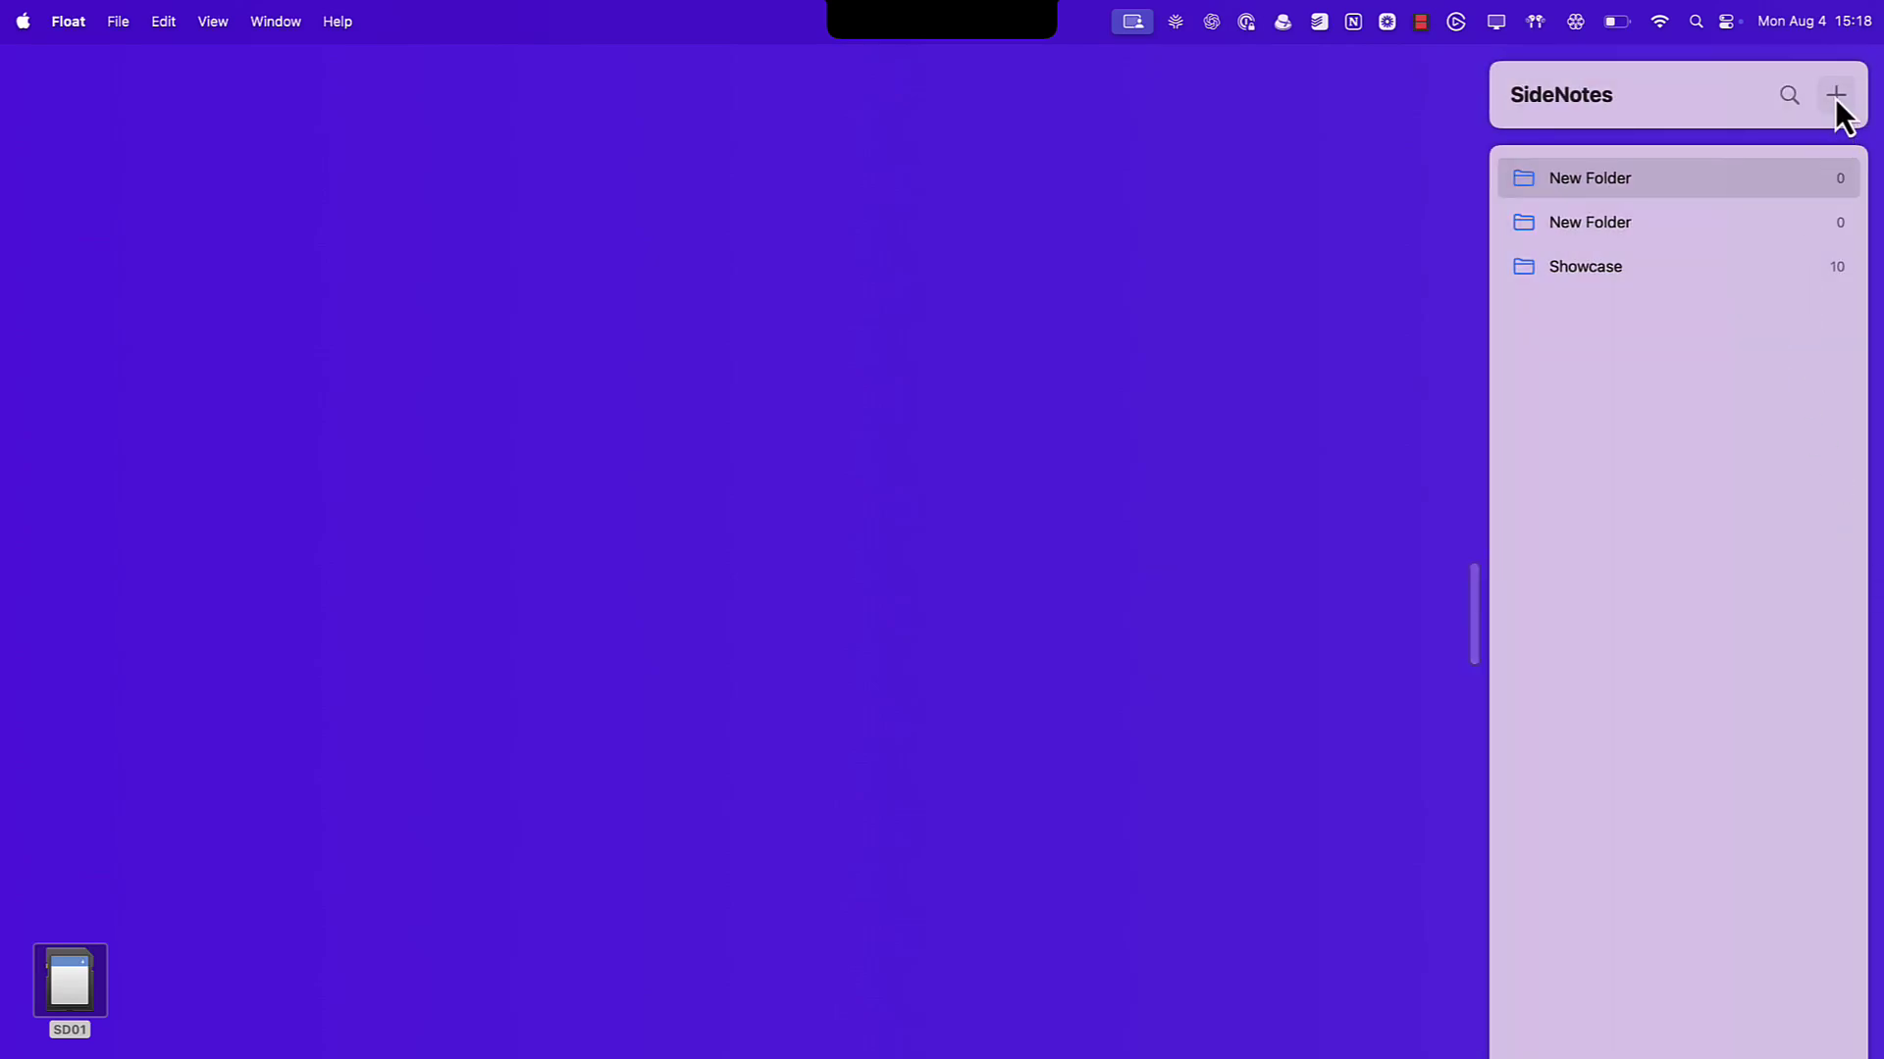
# Create a folder named 'Example', open it and add a new note inside
pyautogui.click(1834, 98)
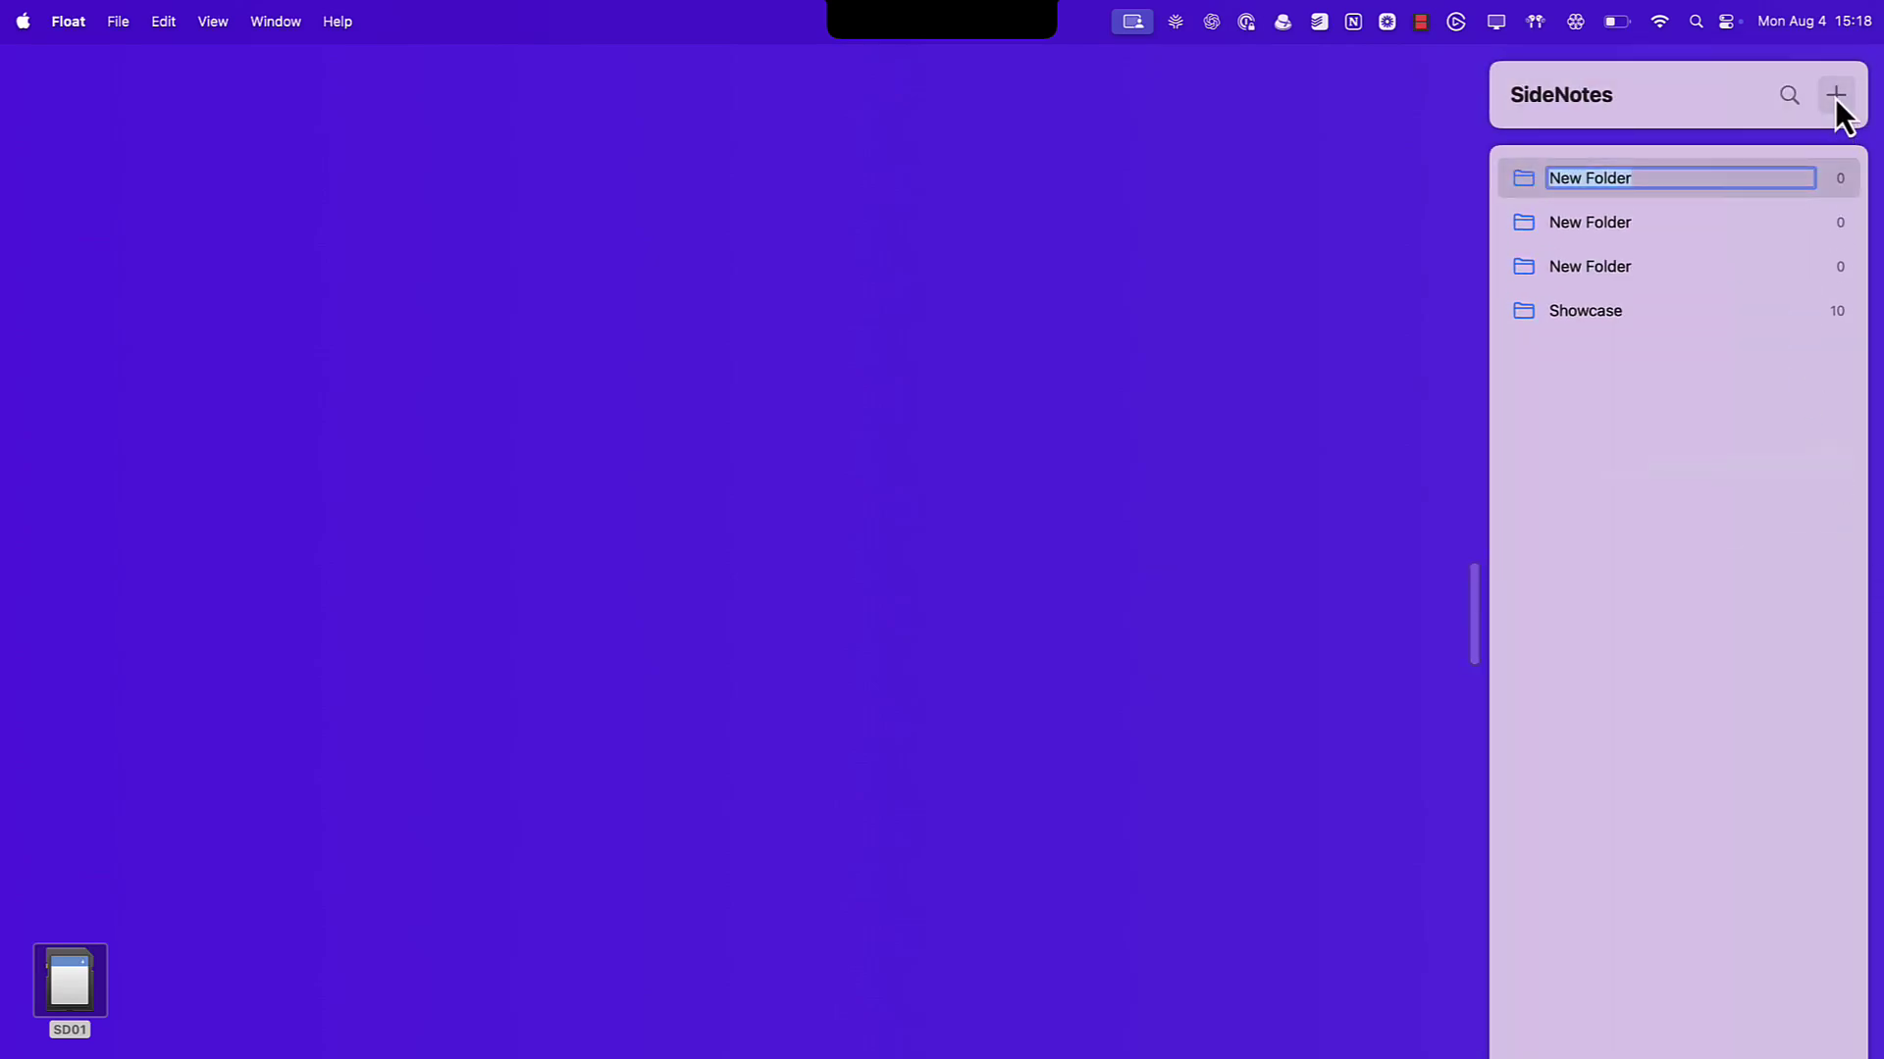
pyautogui.write('Example')
pyautogui.press('Return')
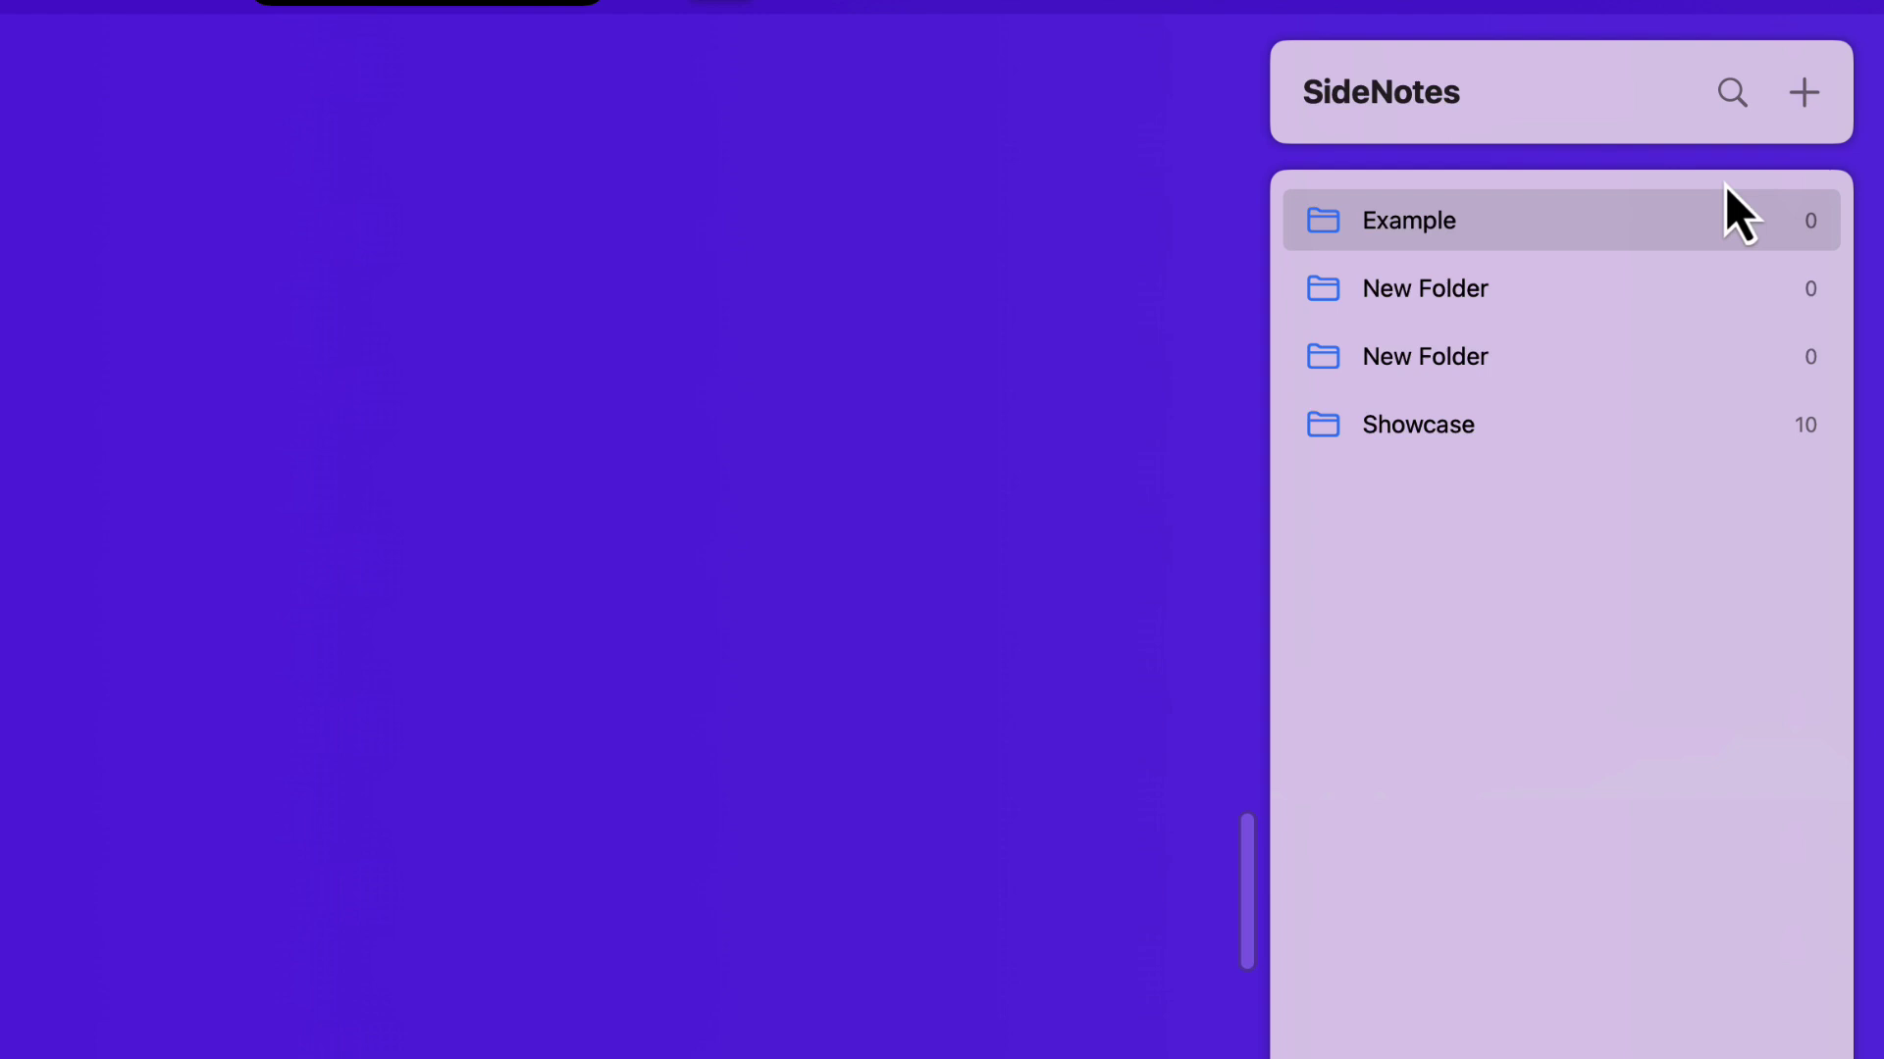
pyautogui.click(1712, 216)
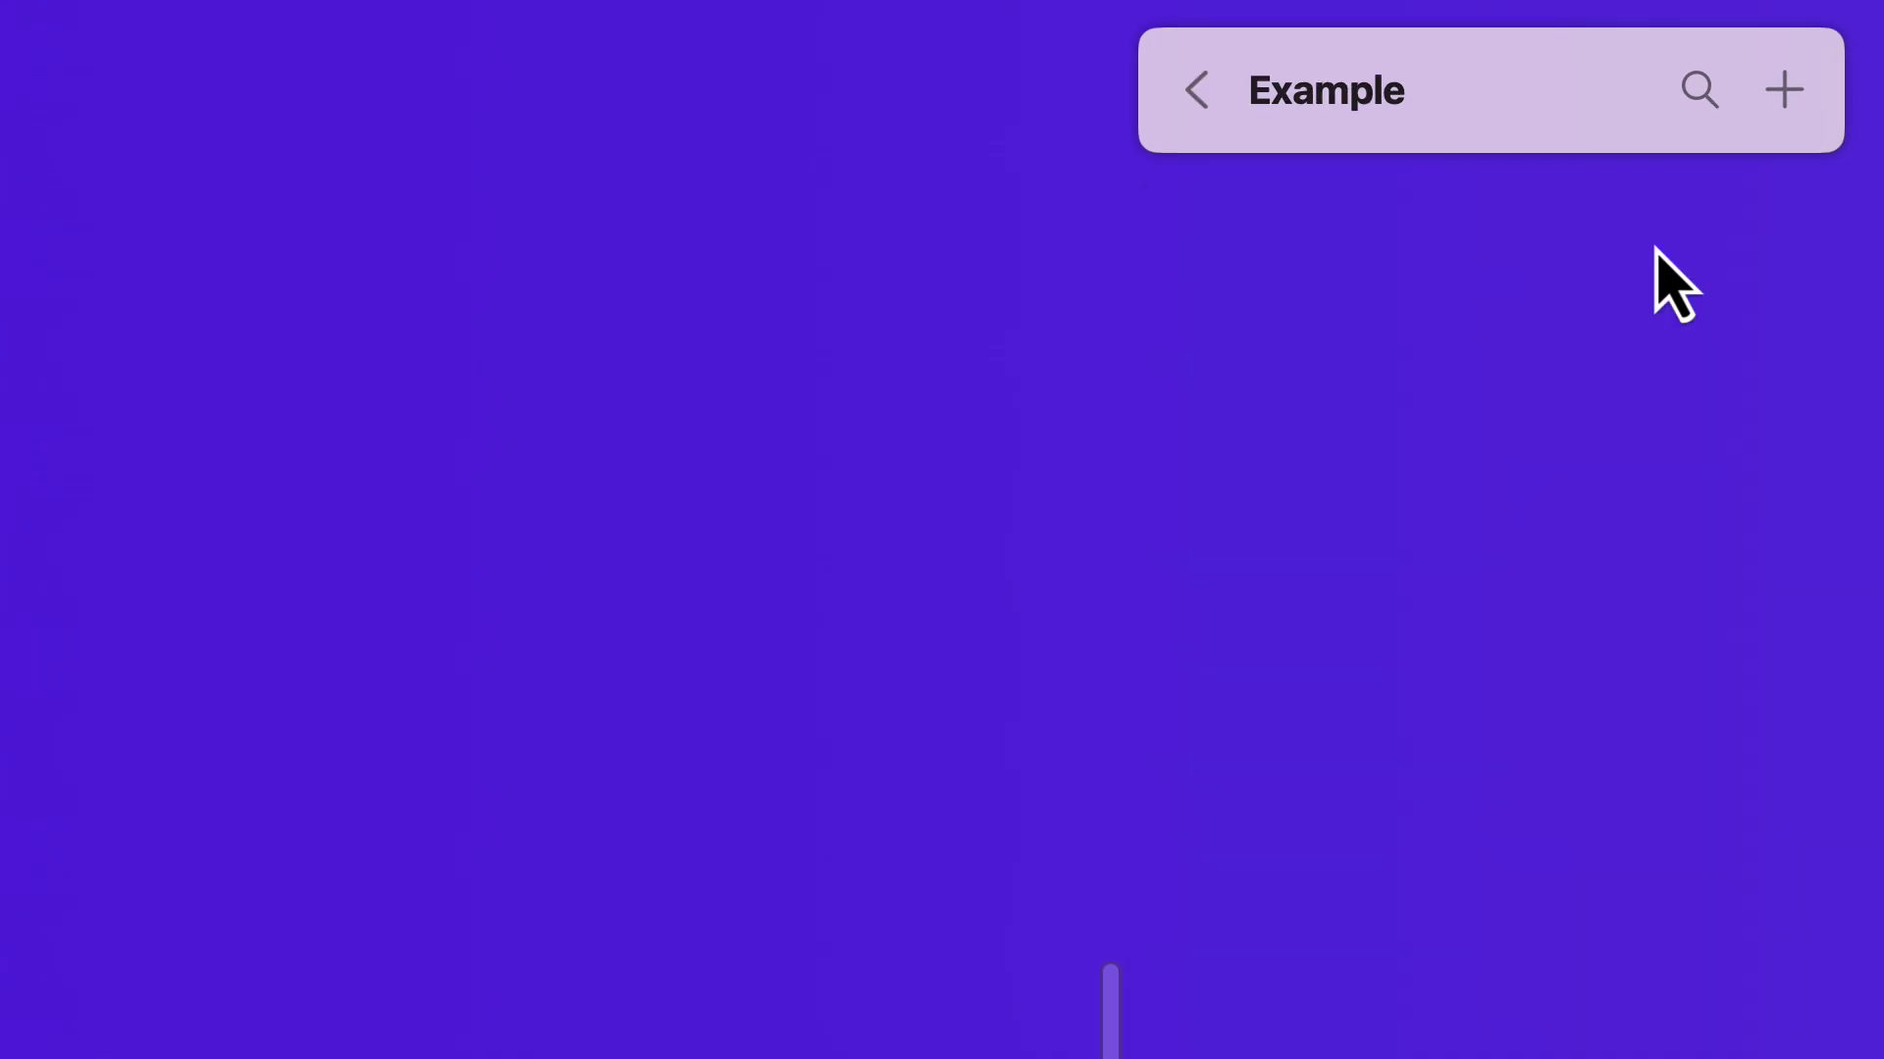
pyautogui.click(1803, 102)
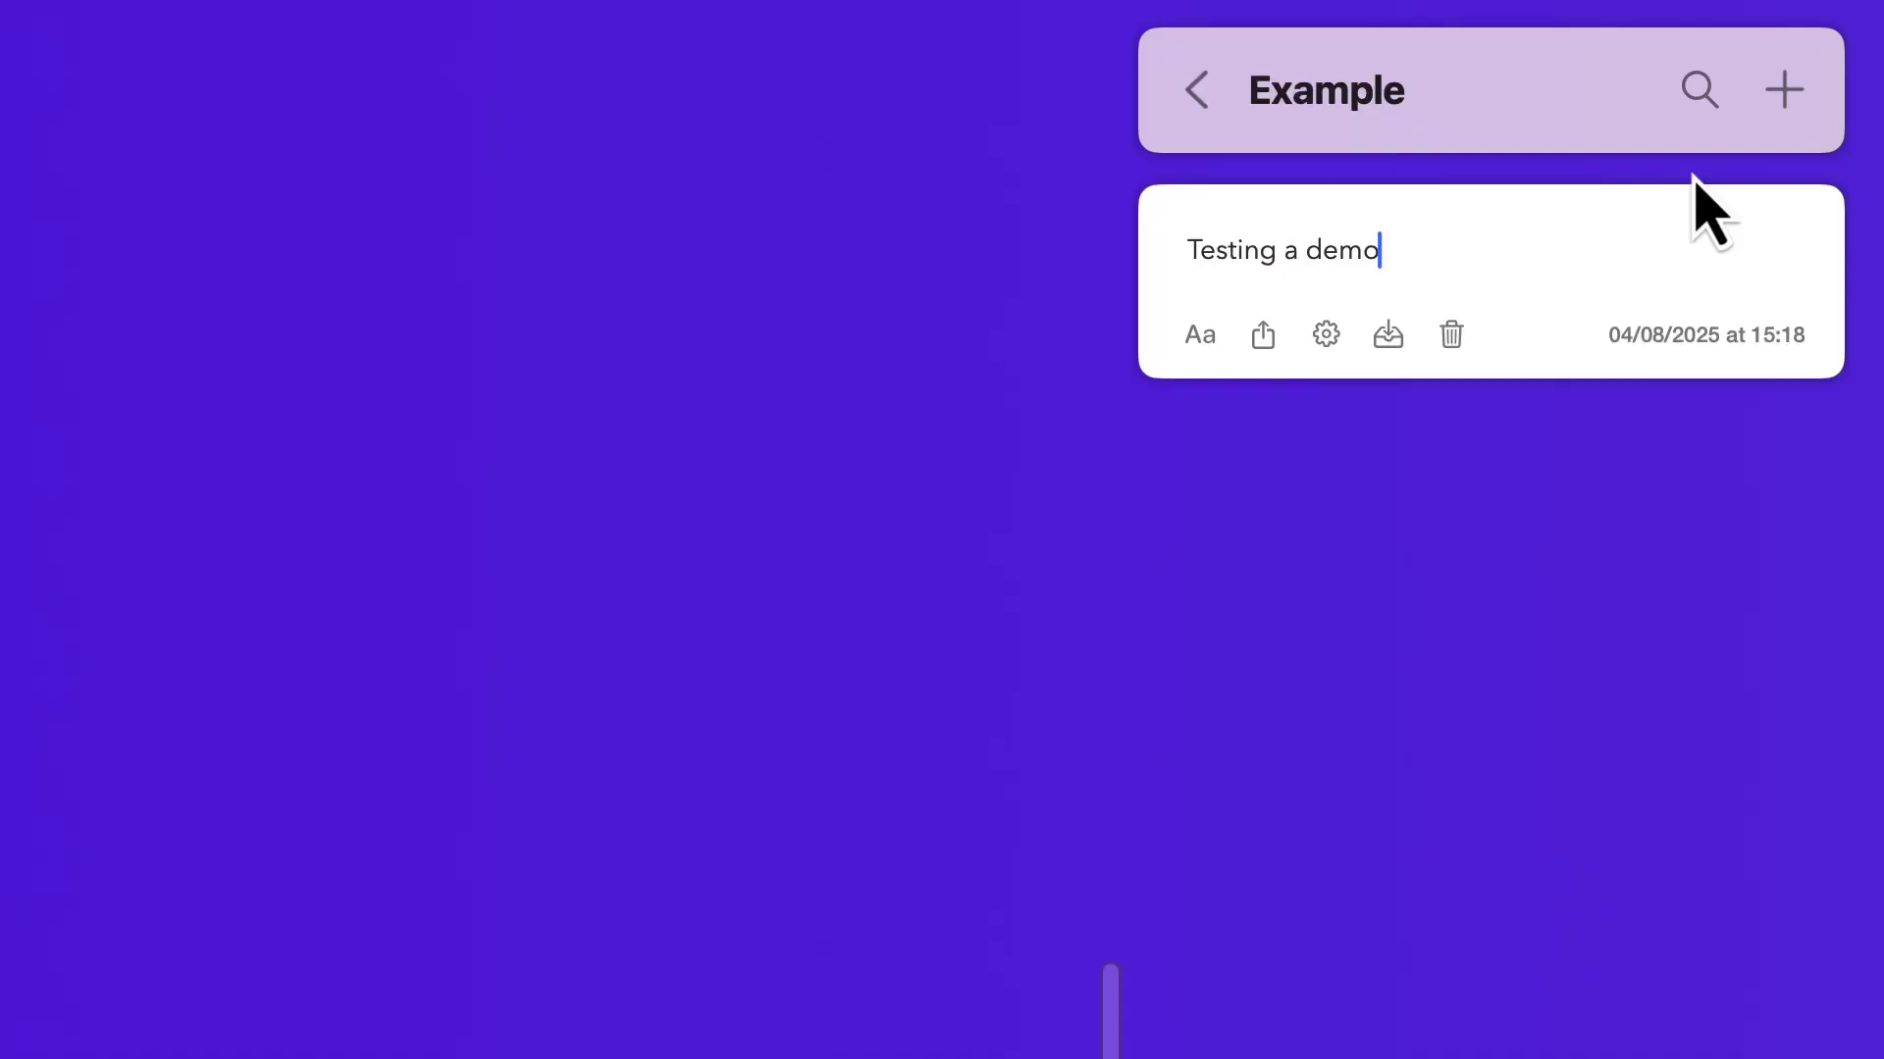
# Add a second note line, 'This week, Maker Stations joined Tool Finder.'
pyautogui.press('Return')
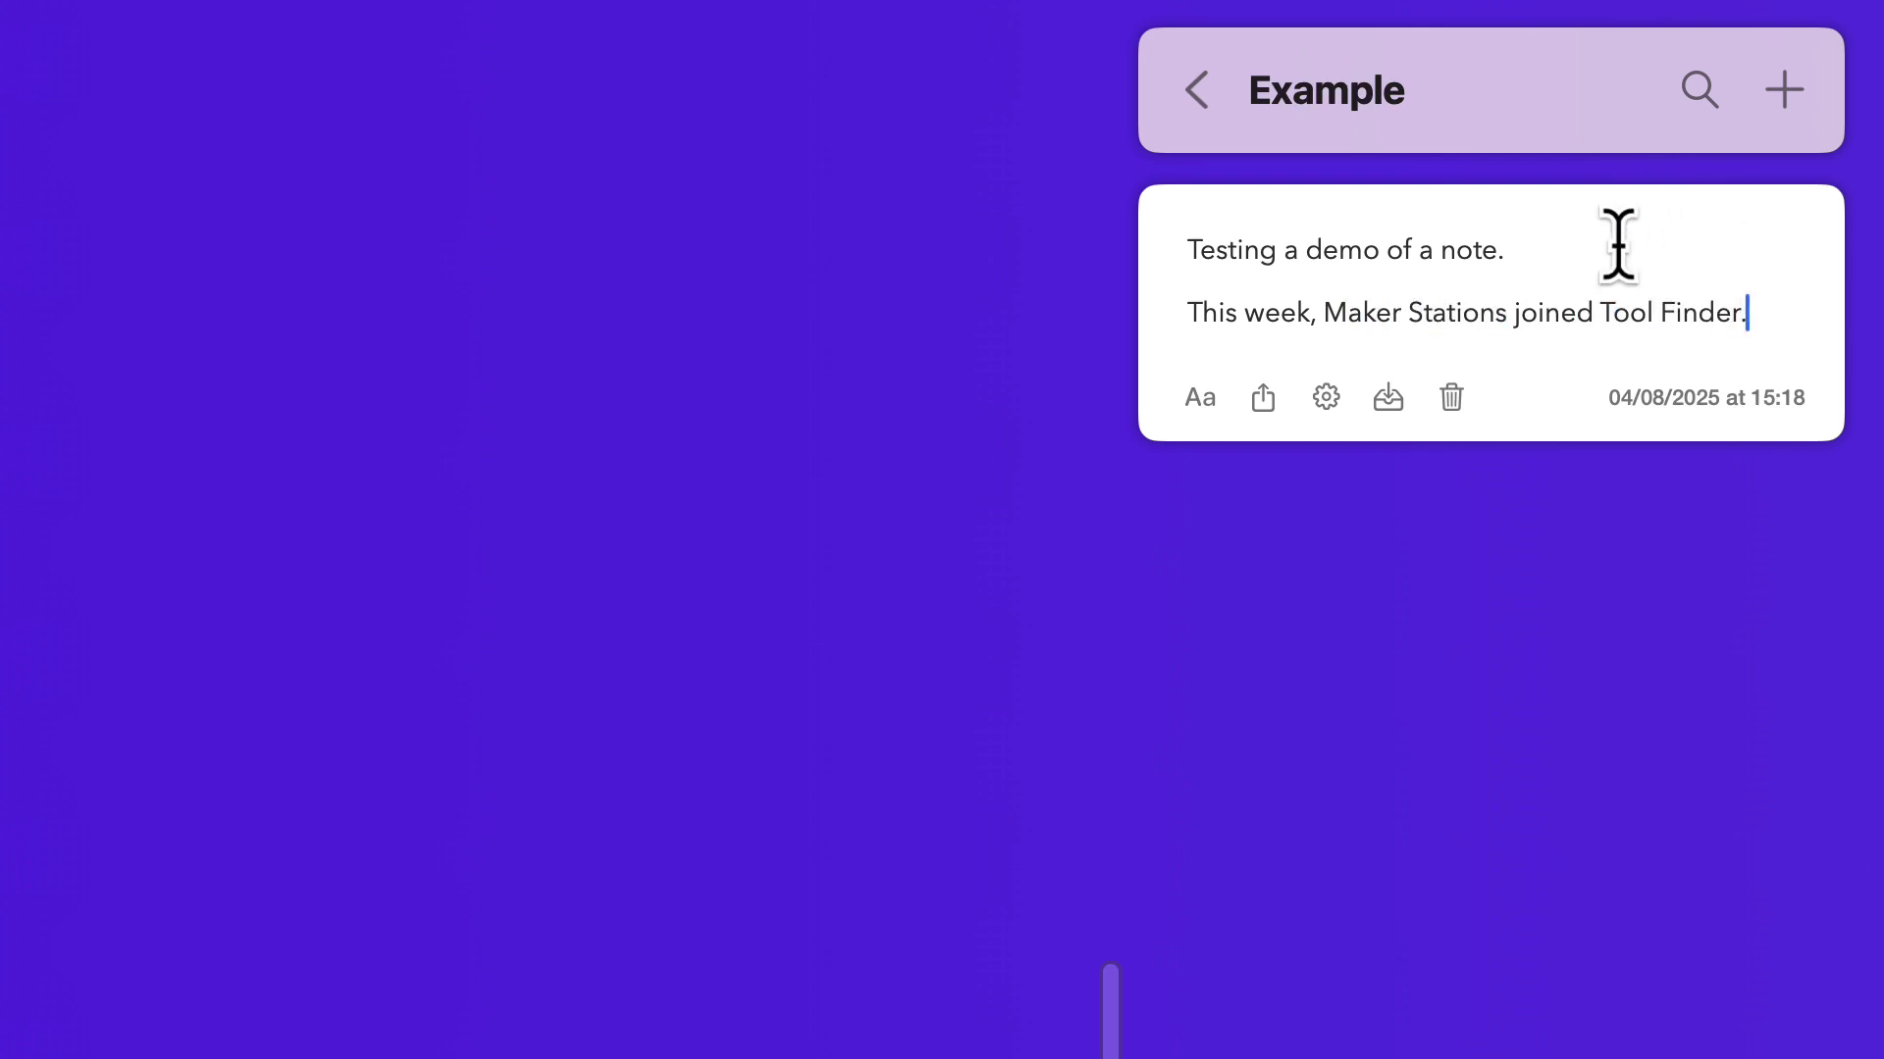
pyautogui.click(1215, 400)
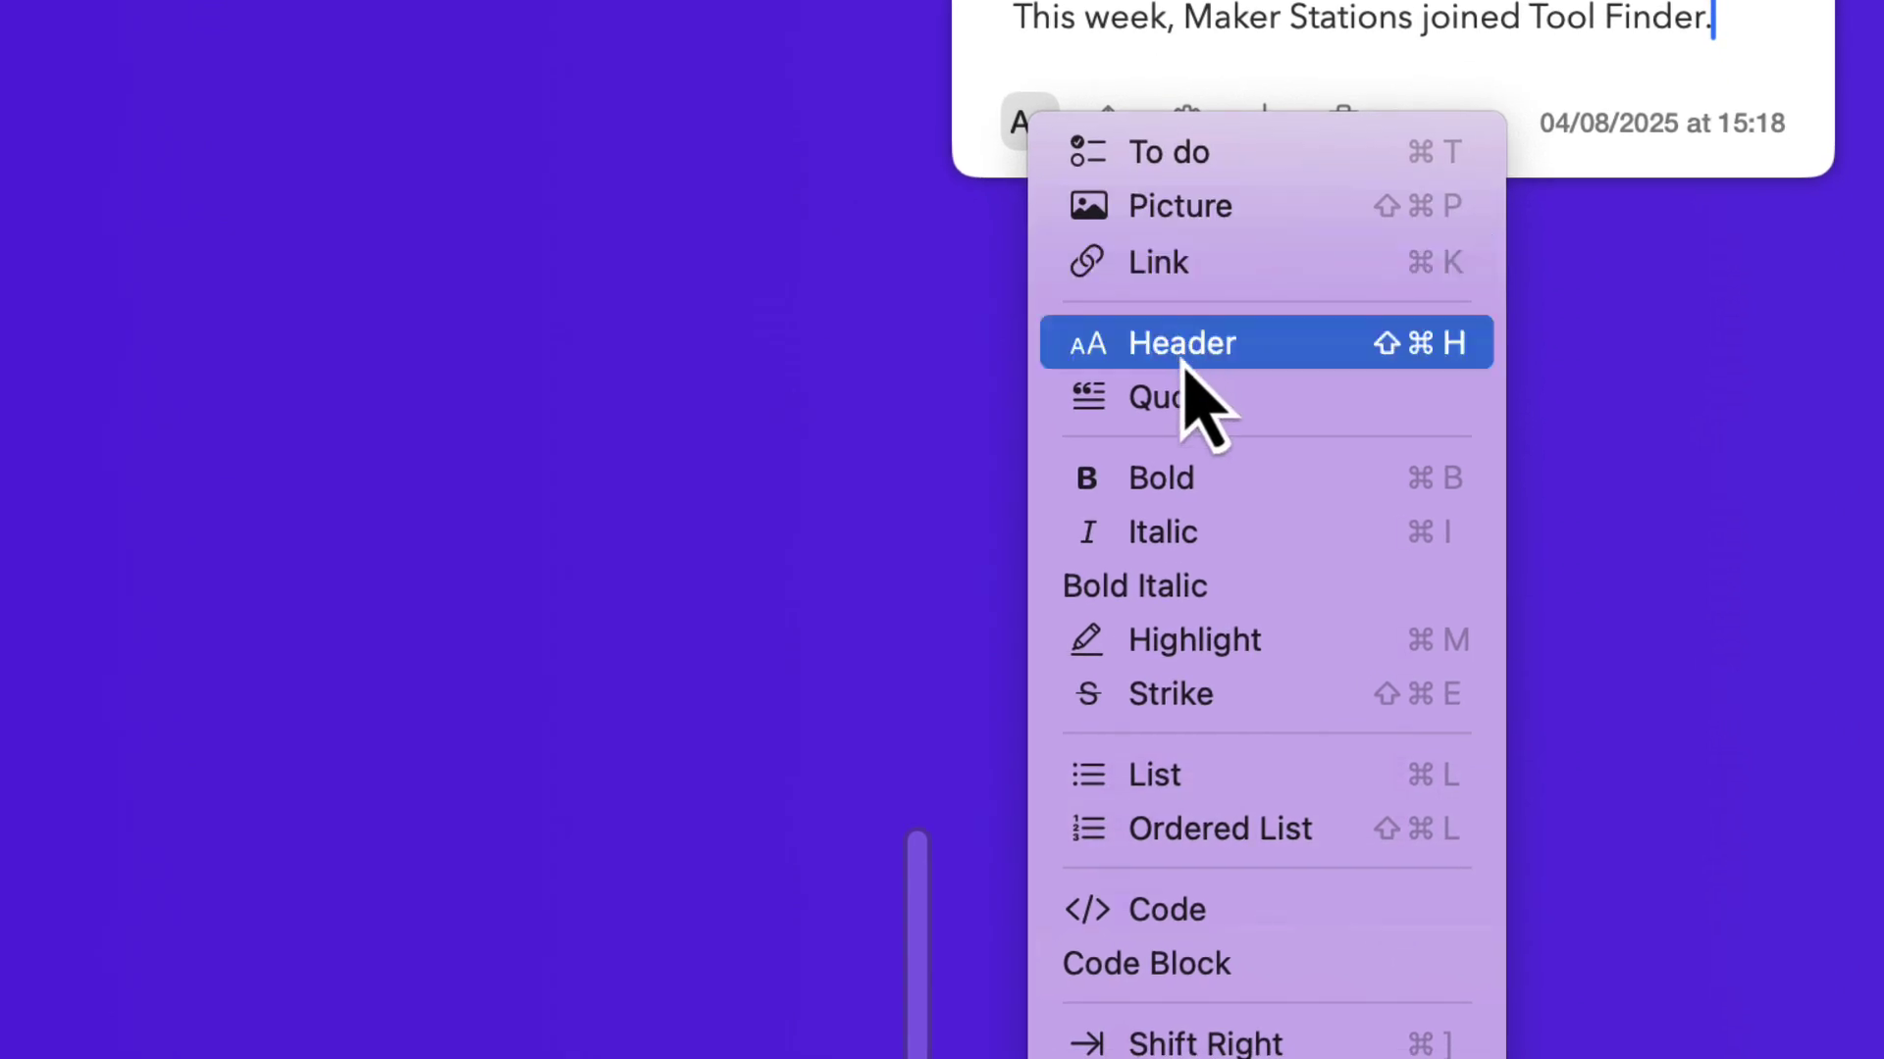
# Remove the accidental to-do checkbox from the 'This week' line and add new lines below it
pyautogui.click(1194, 157)
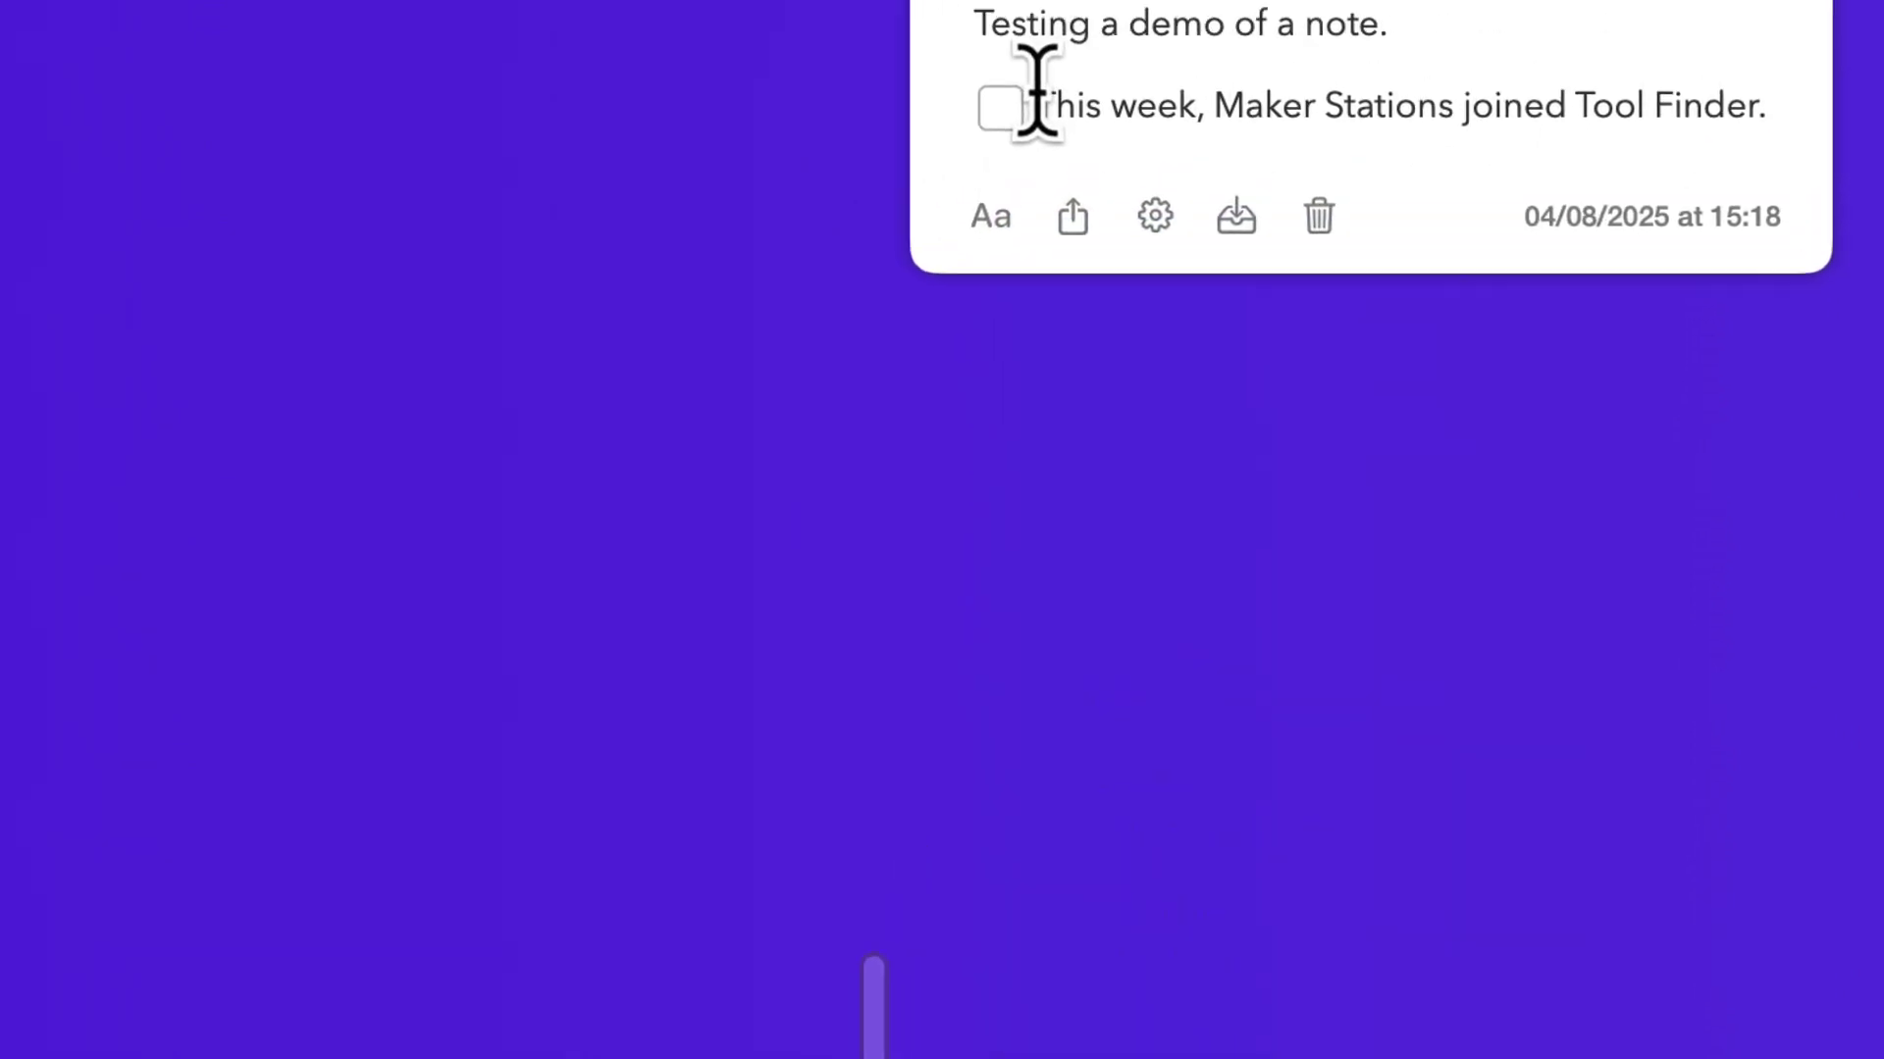
pyautogui.click(1076, 21)
pyautogui.press('BackSpace')
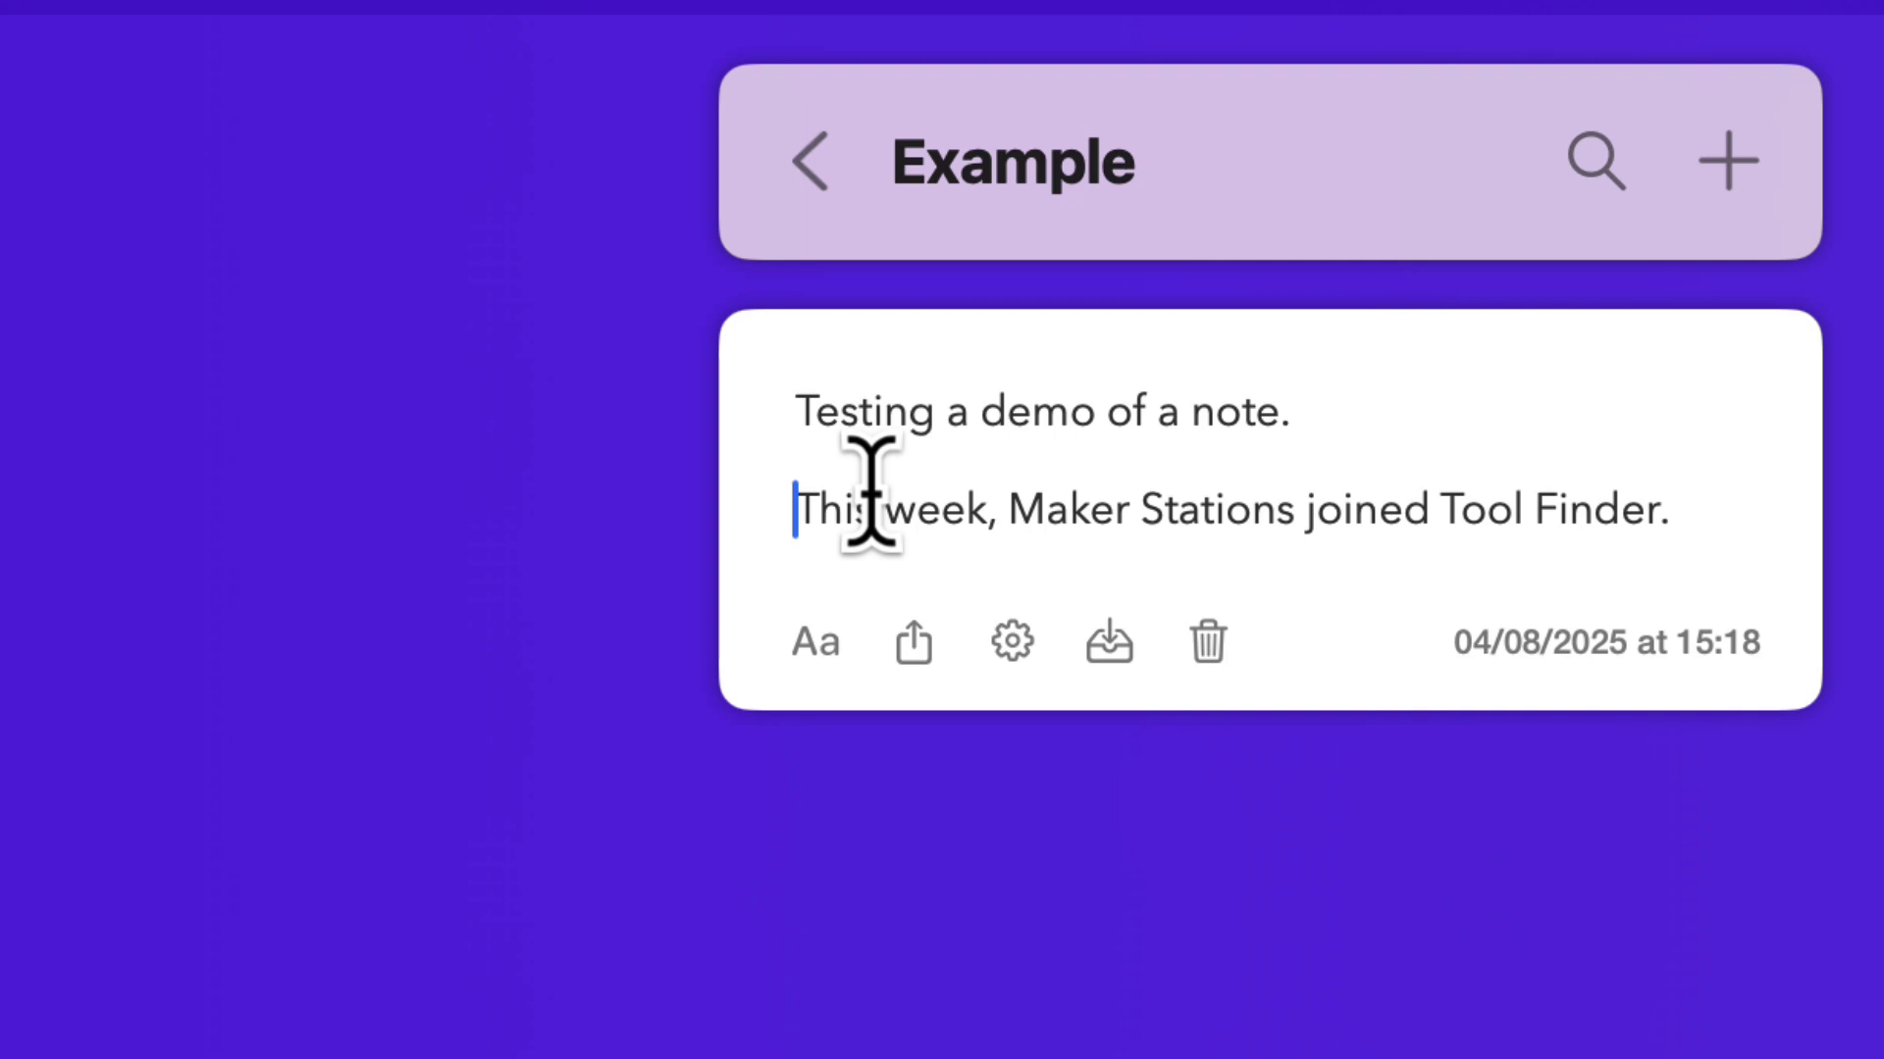
pyautogui.press('Down')
pyautogui.press('Return')
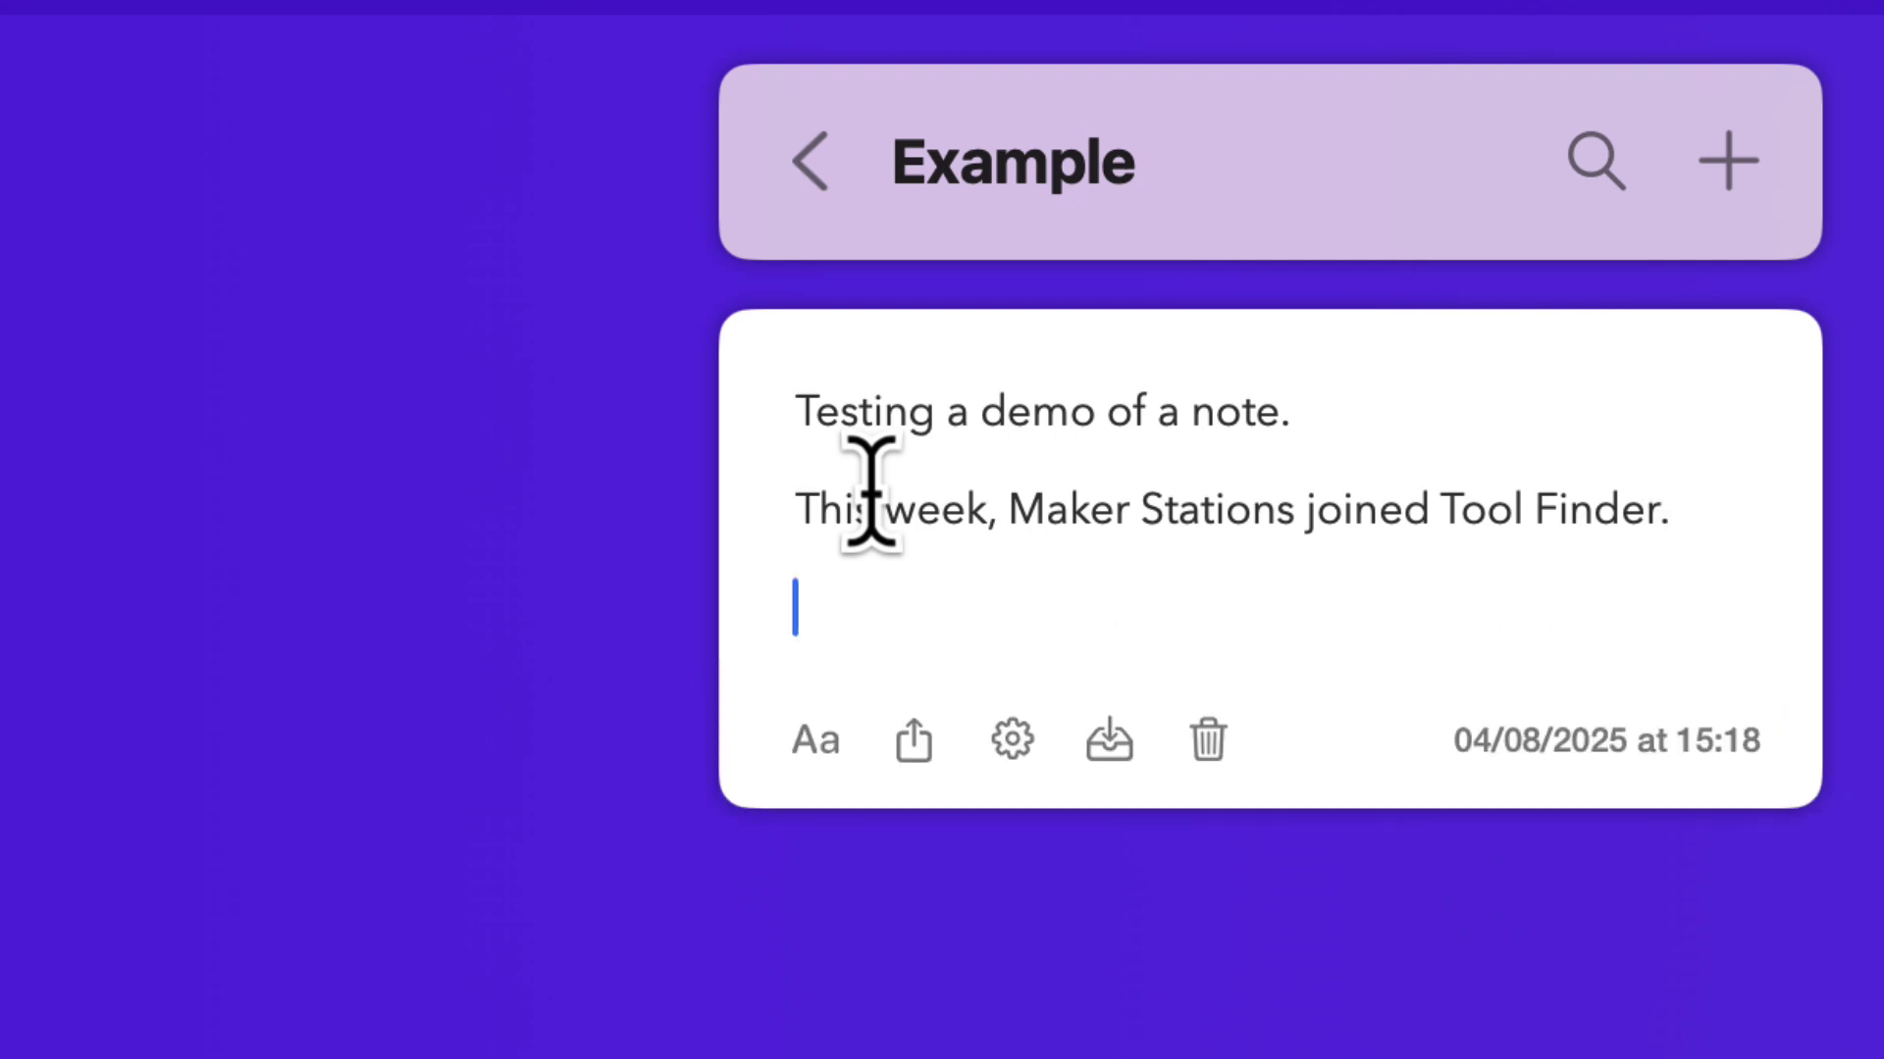
pyautogui.press('Return')
# Add a 'What we need to do' line followed by a 'Task 1' to-do item
pyautogui.write('What we need to do')
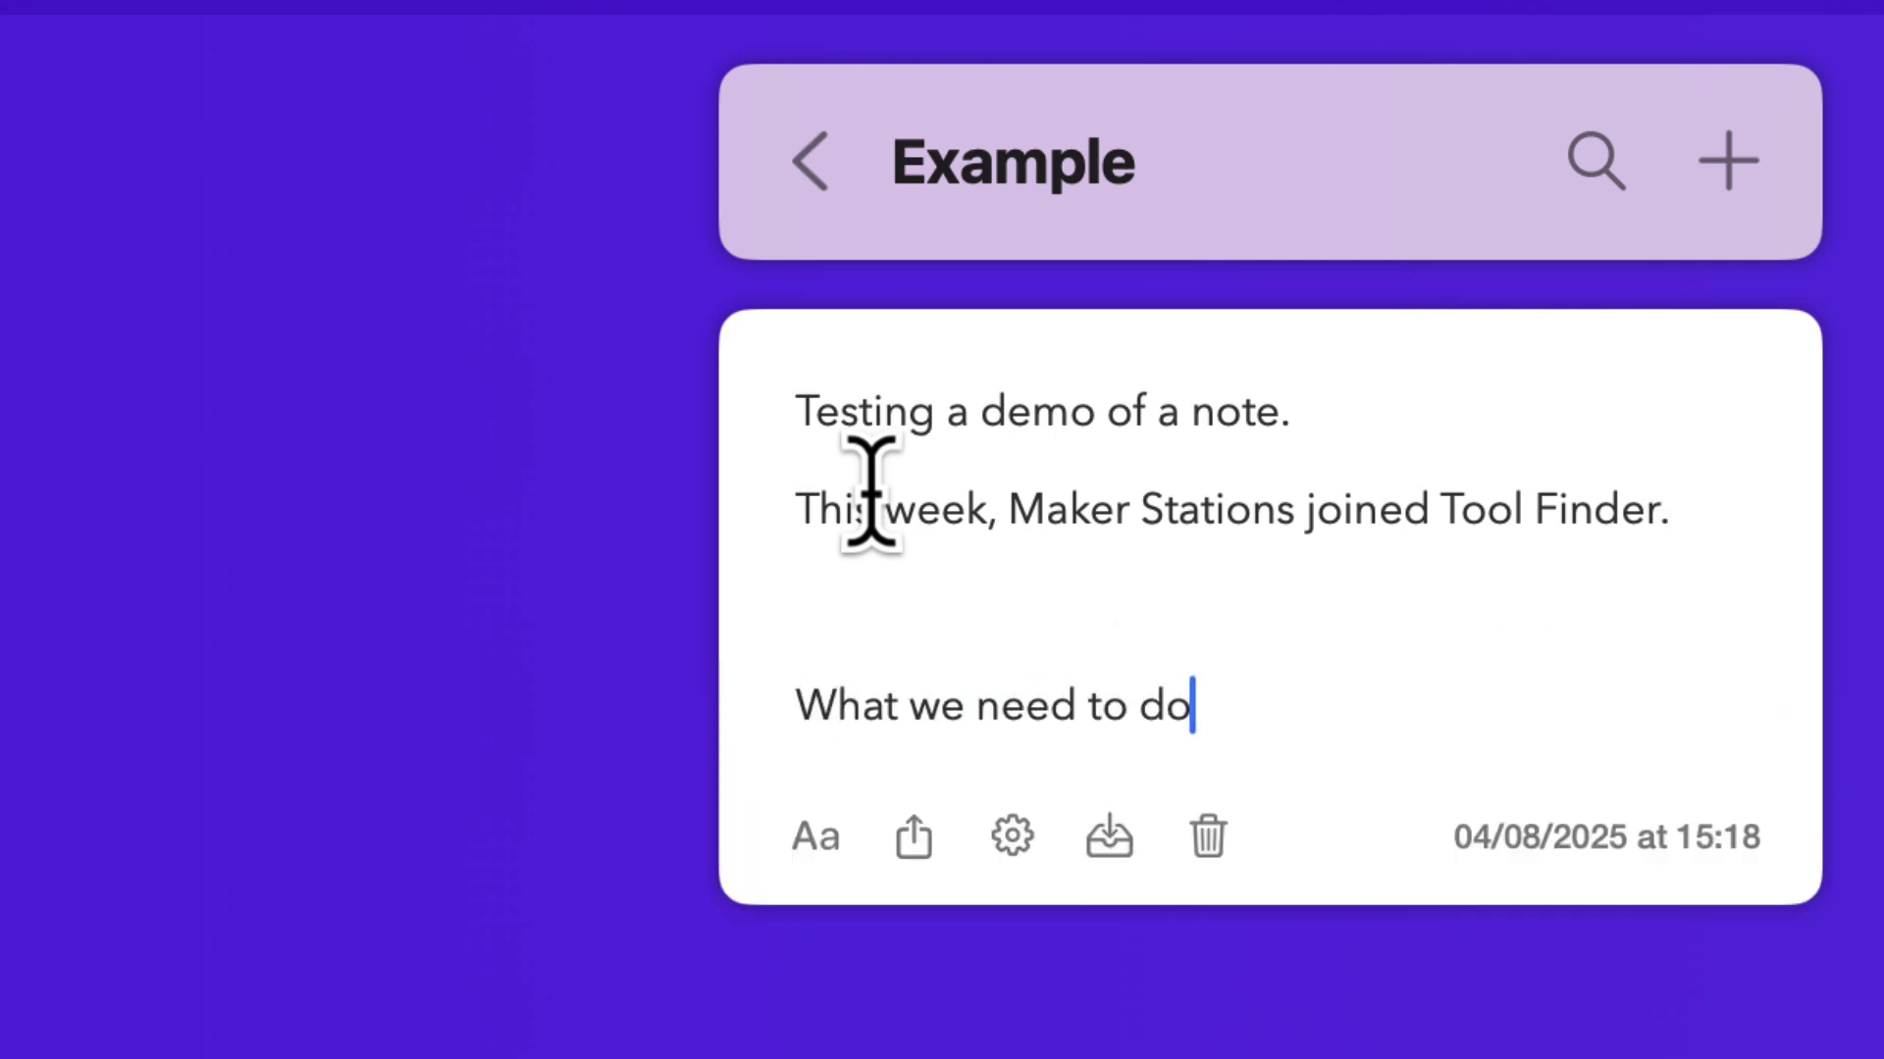
pyautogui.press('Up')
pyautogui.press('BackSpace')
pyautogui.press('Down')
pyautogui.press('Return')
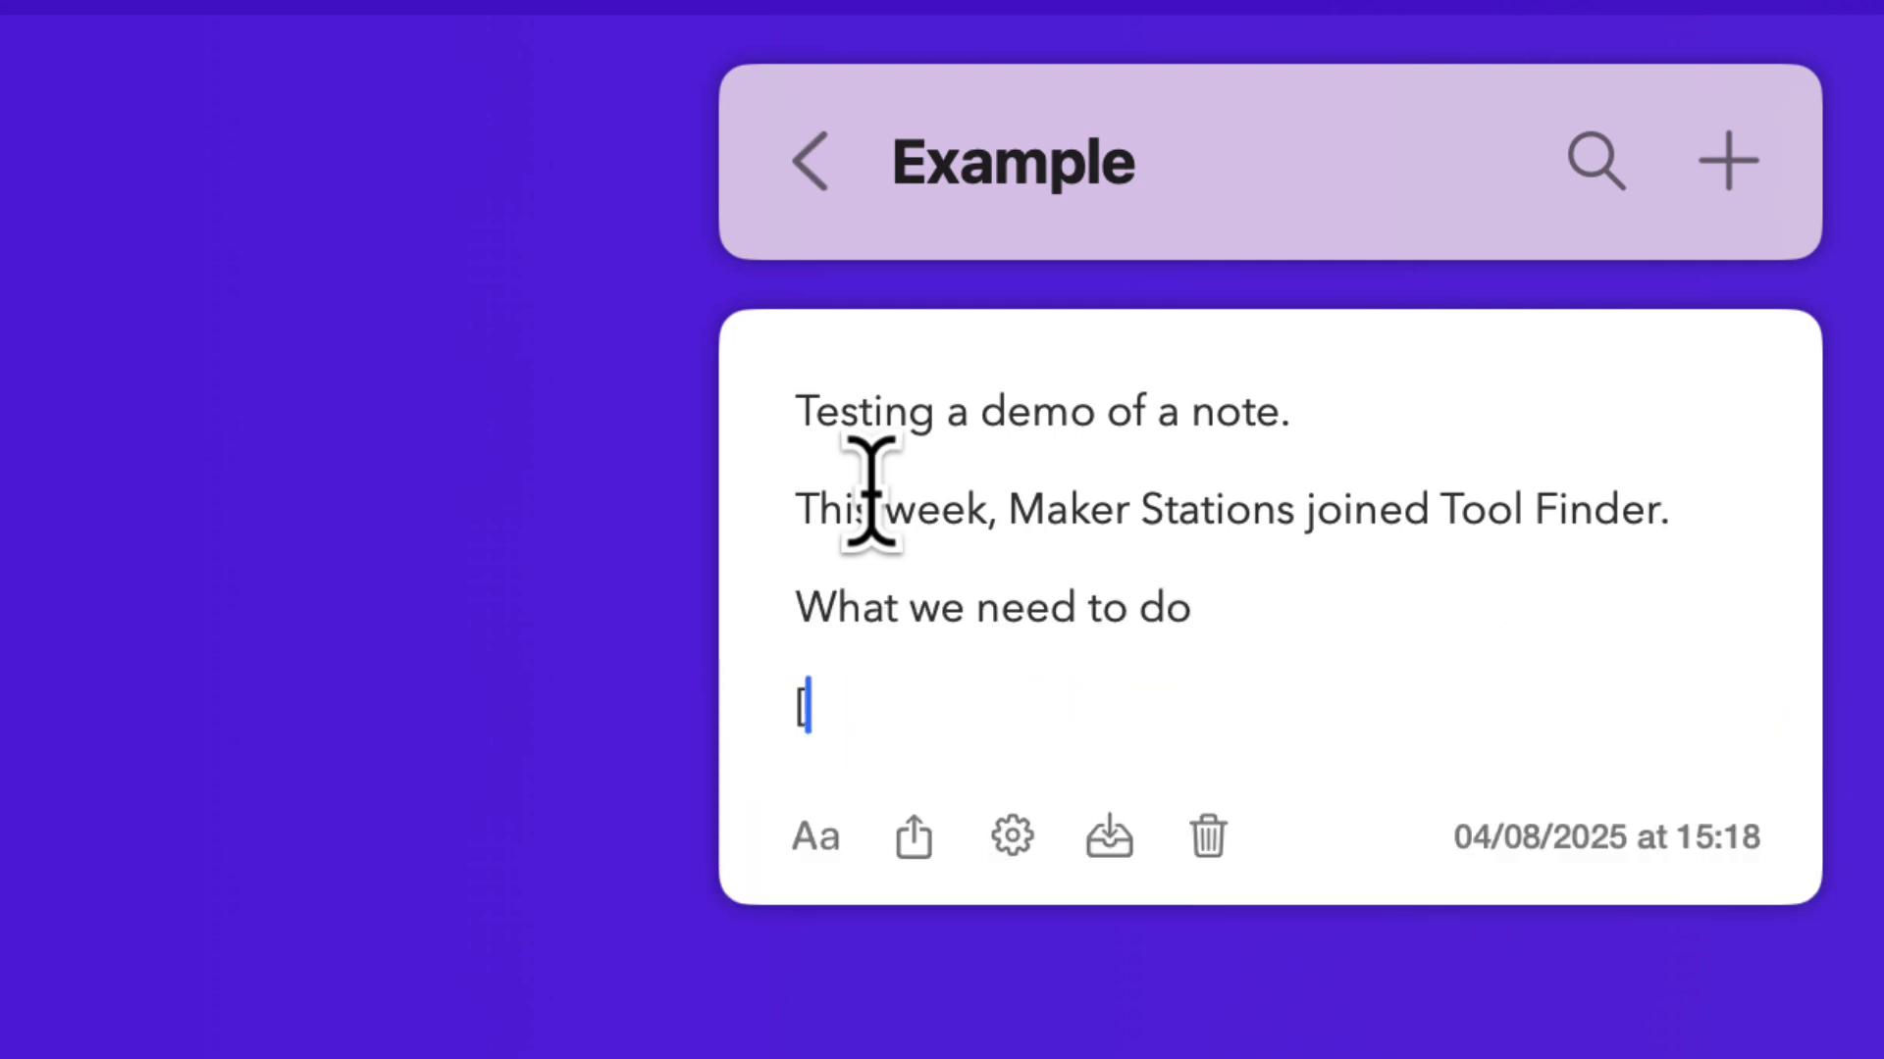
pyautogui.click(815, 839)
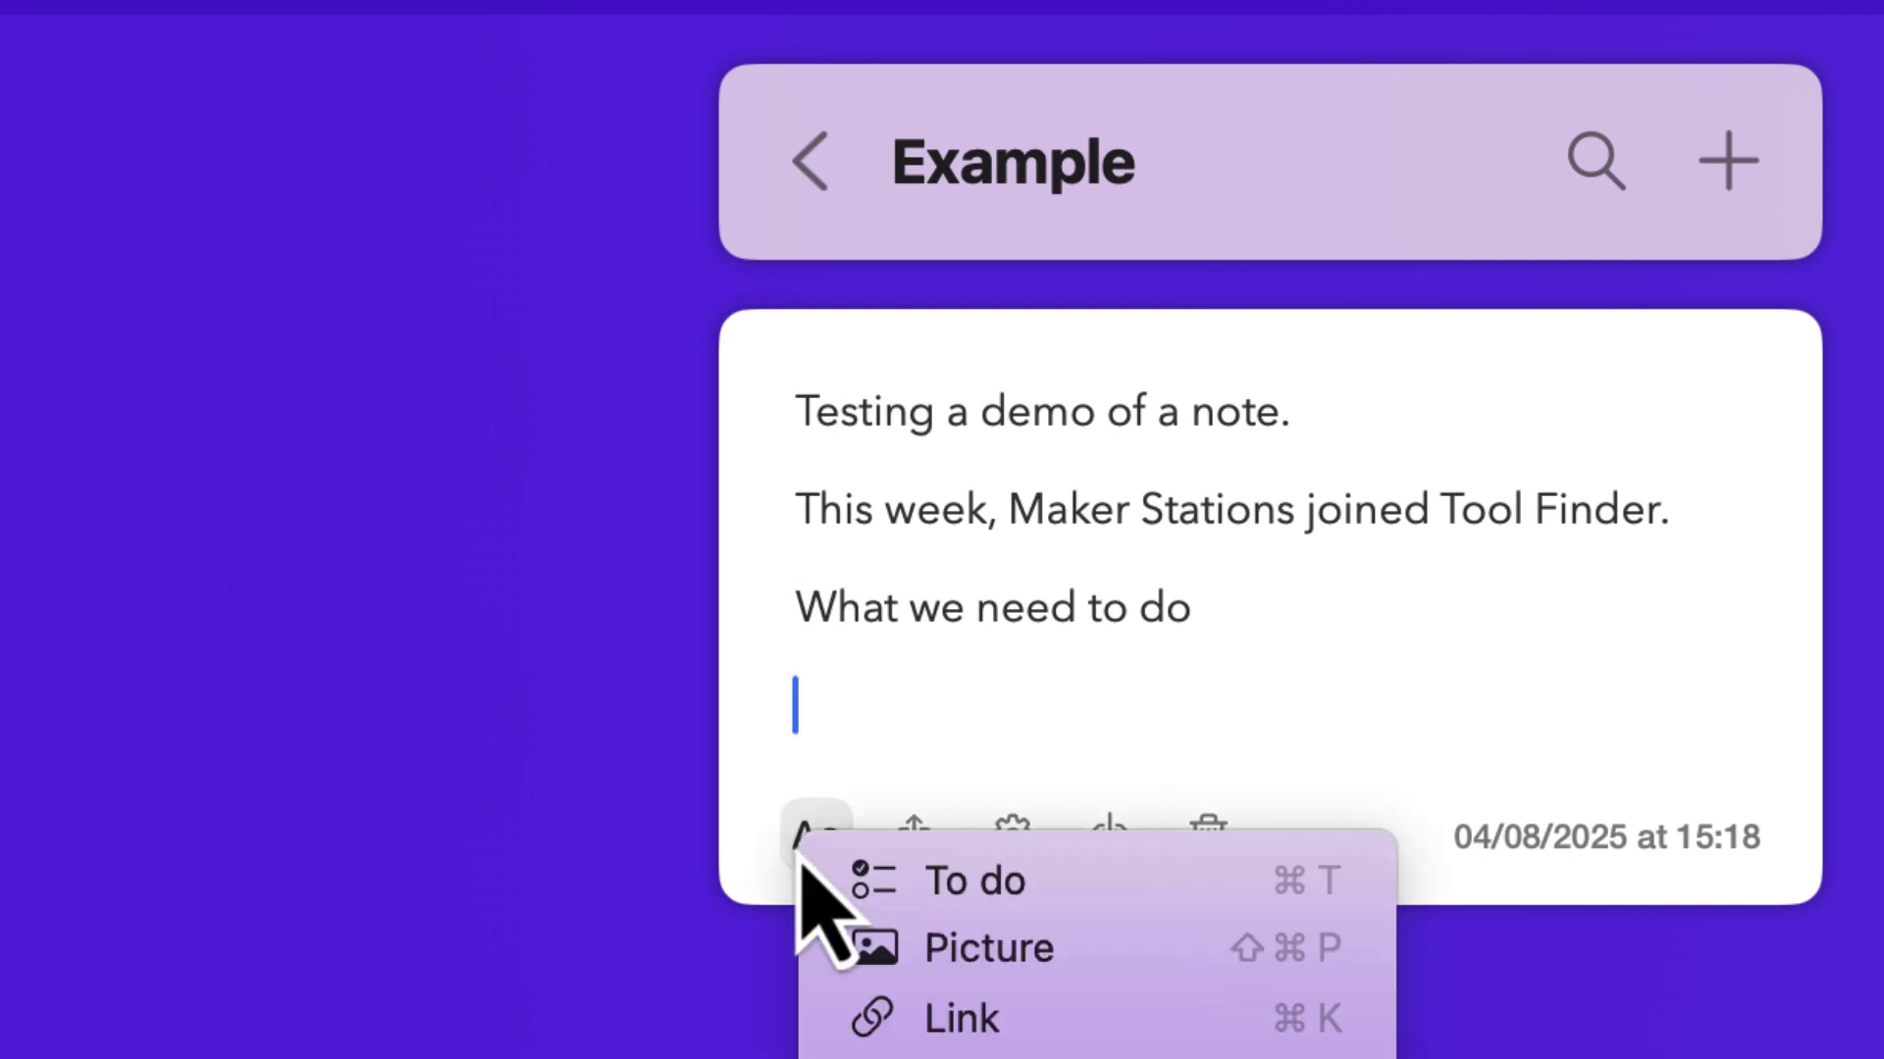
pyautogui.click(856, 881)
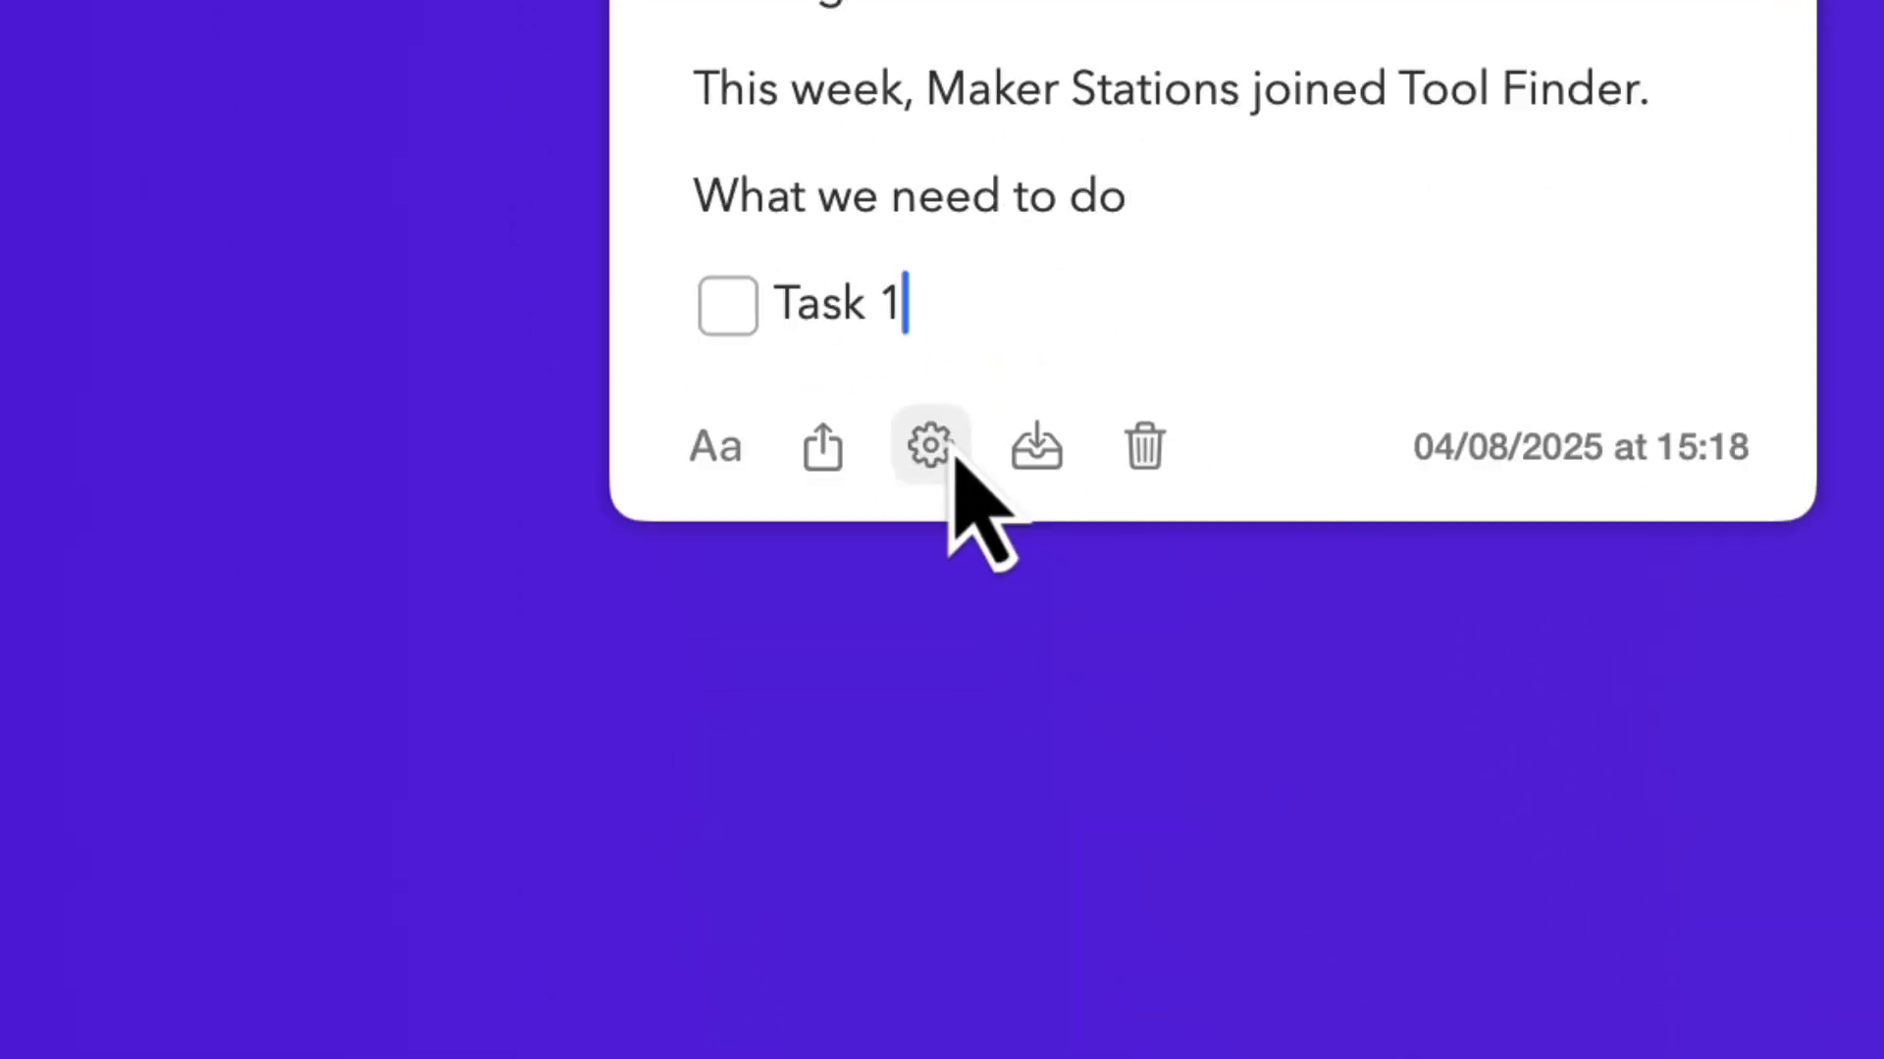
# Tint the Example note pink, then return to the folders and open Showcase
pyautogui.click(1011, 836)
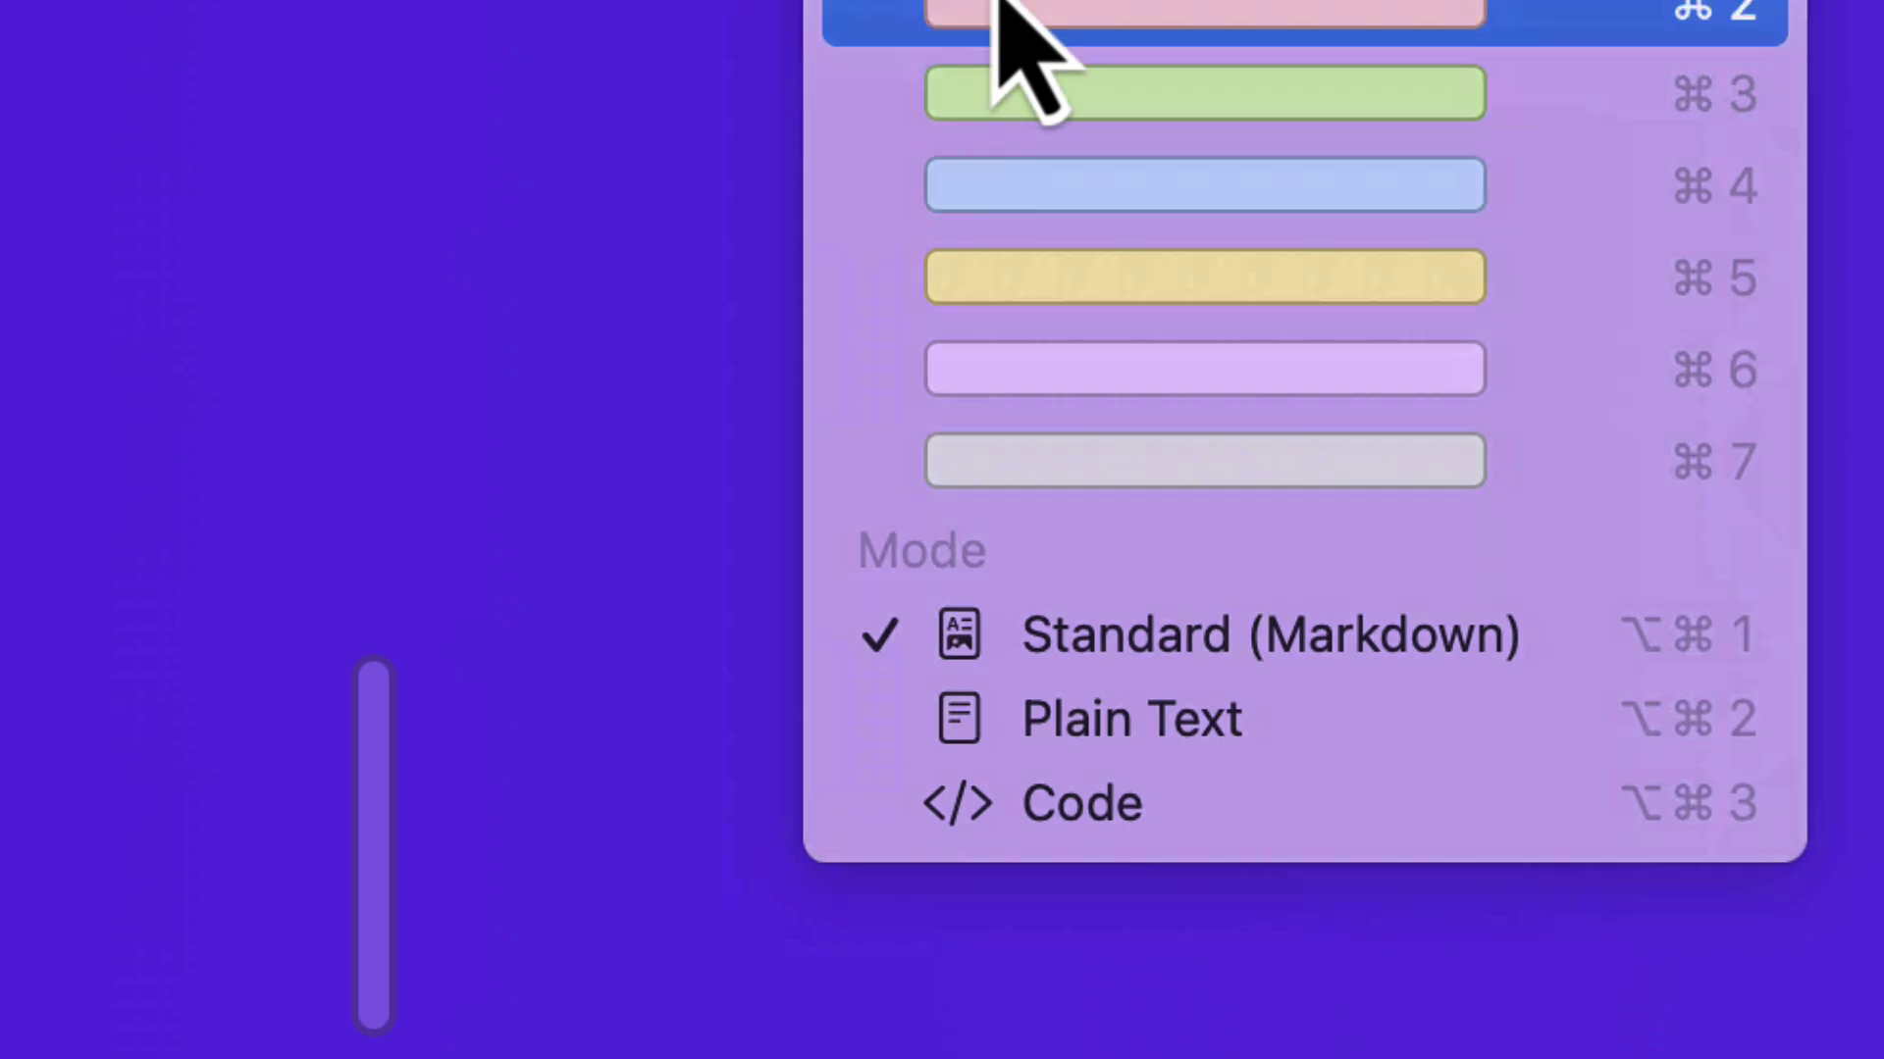
pyautogui.click(996, 8)
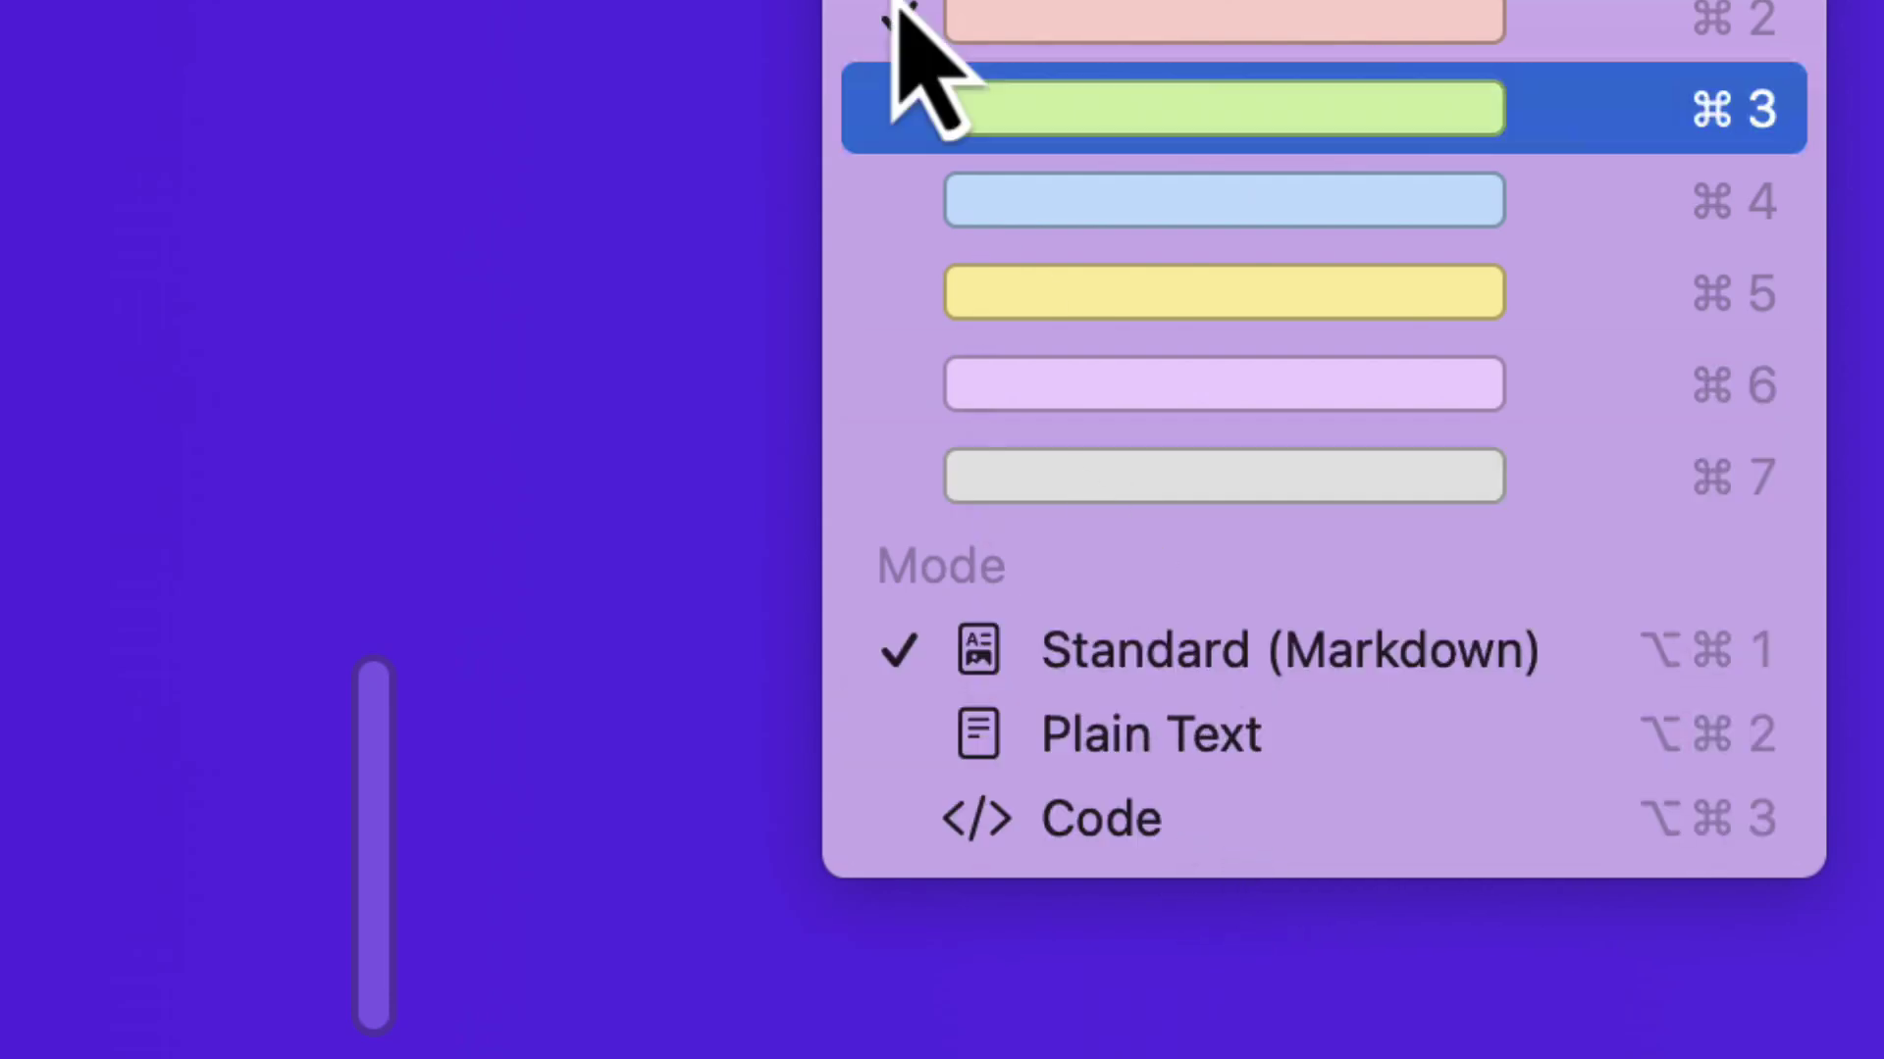
pyautogui.click(898, 108)
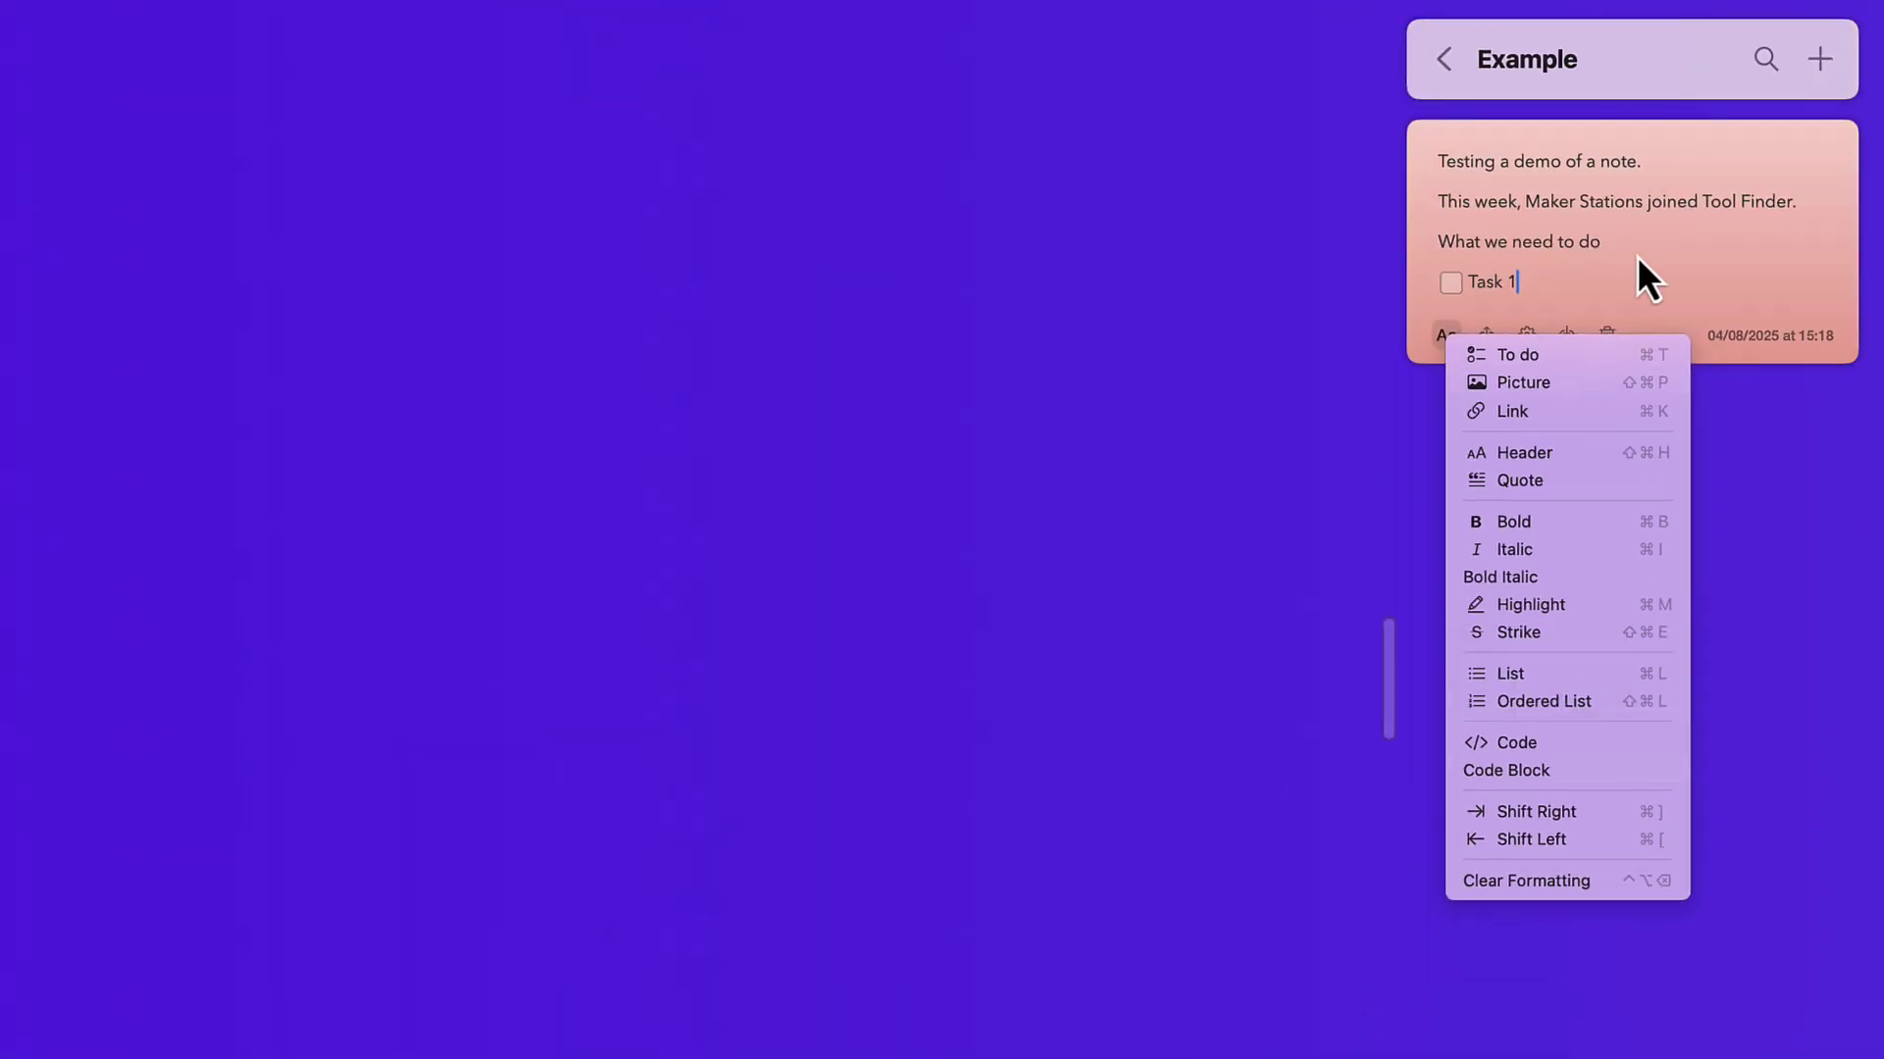
pyautogui.click(1692, 177)
pyautogui.click(1446, 59)
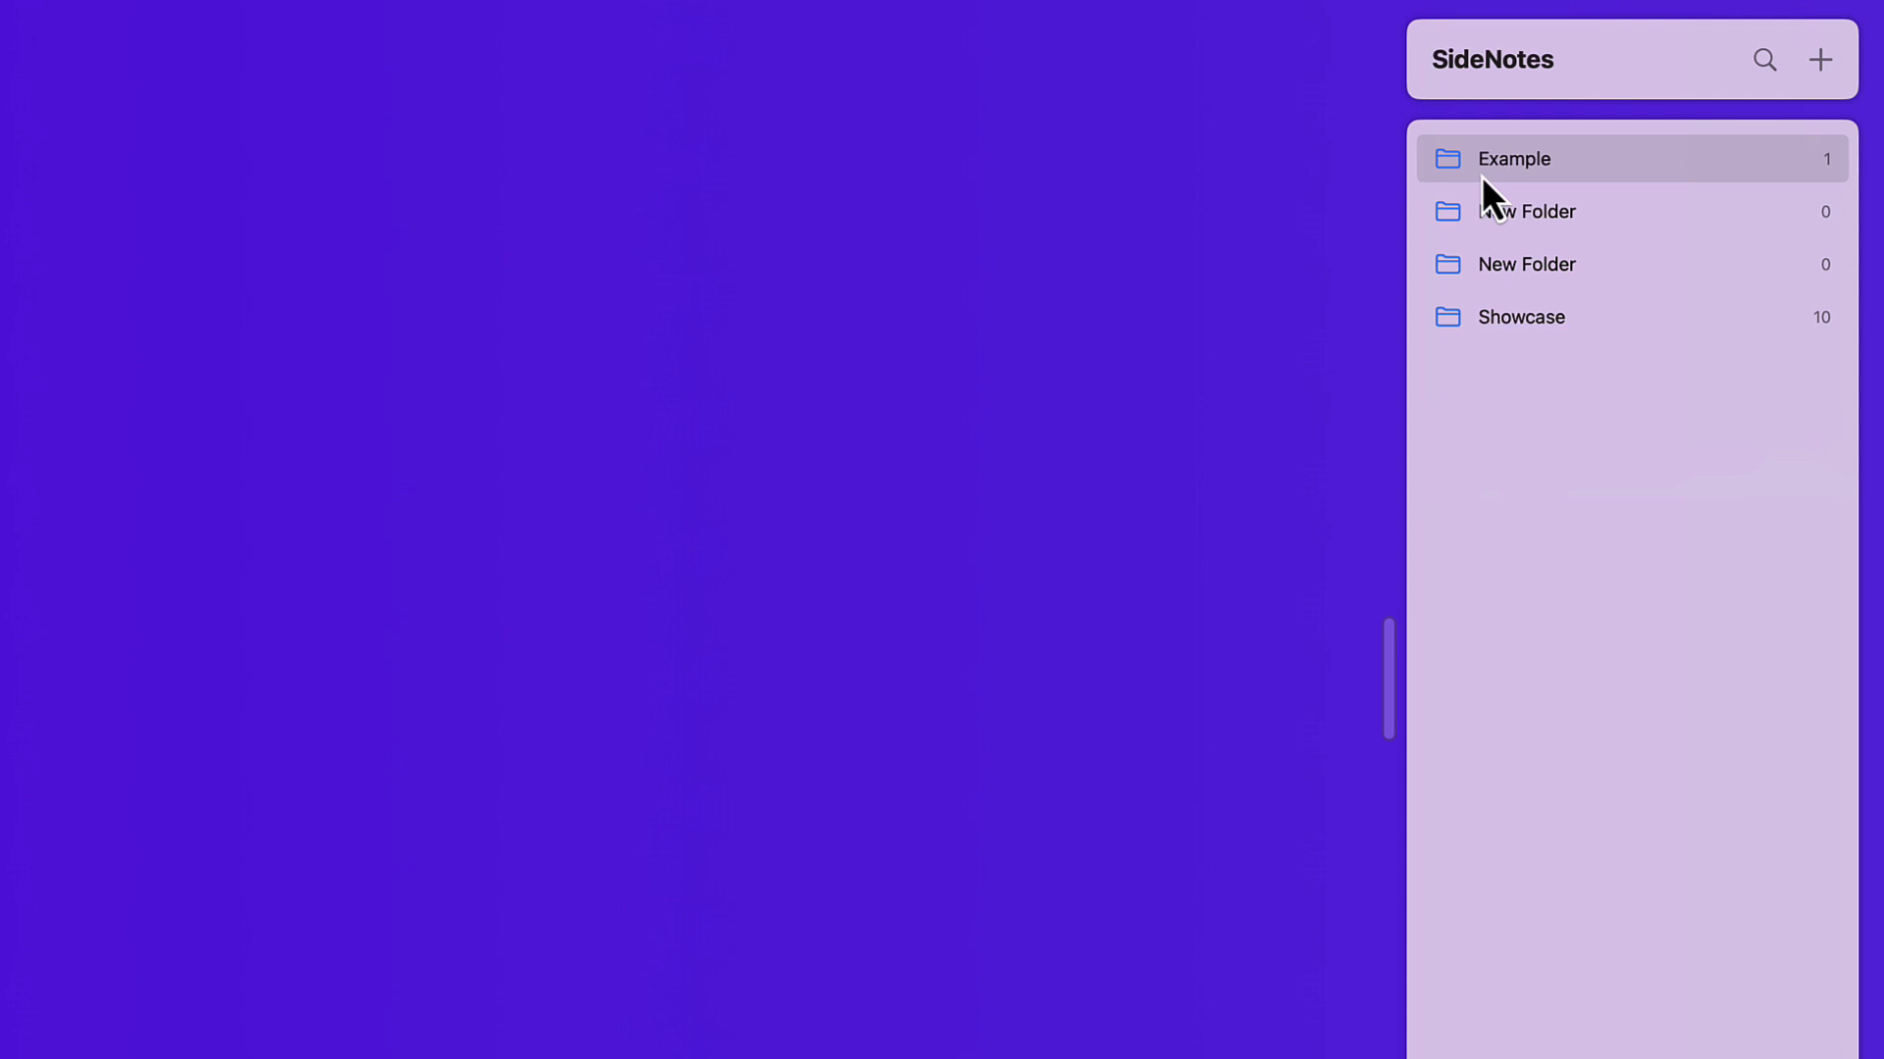
pyautogui.click(1540, 320)
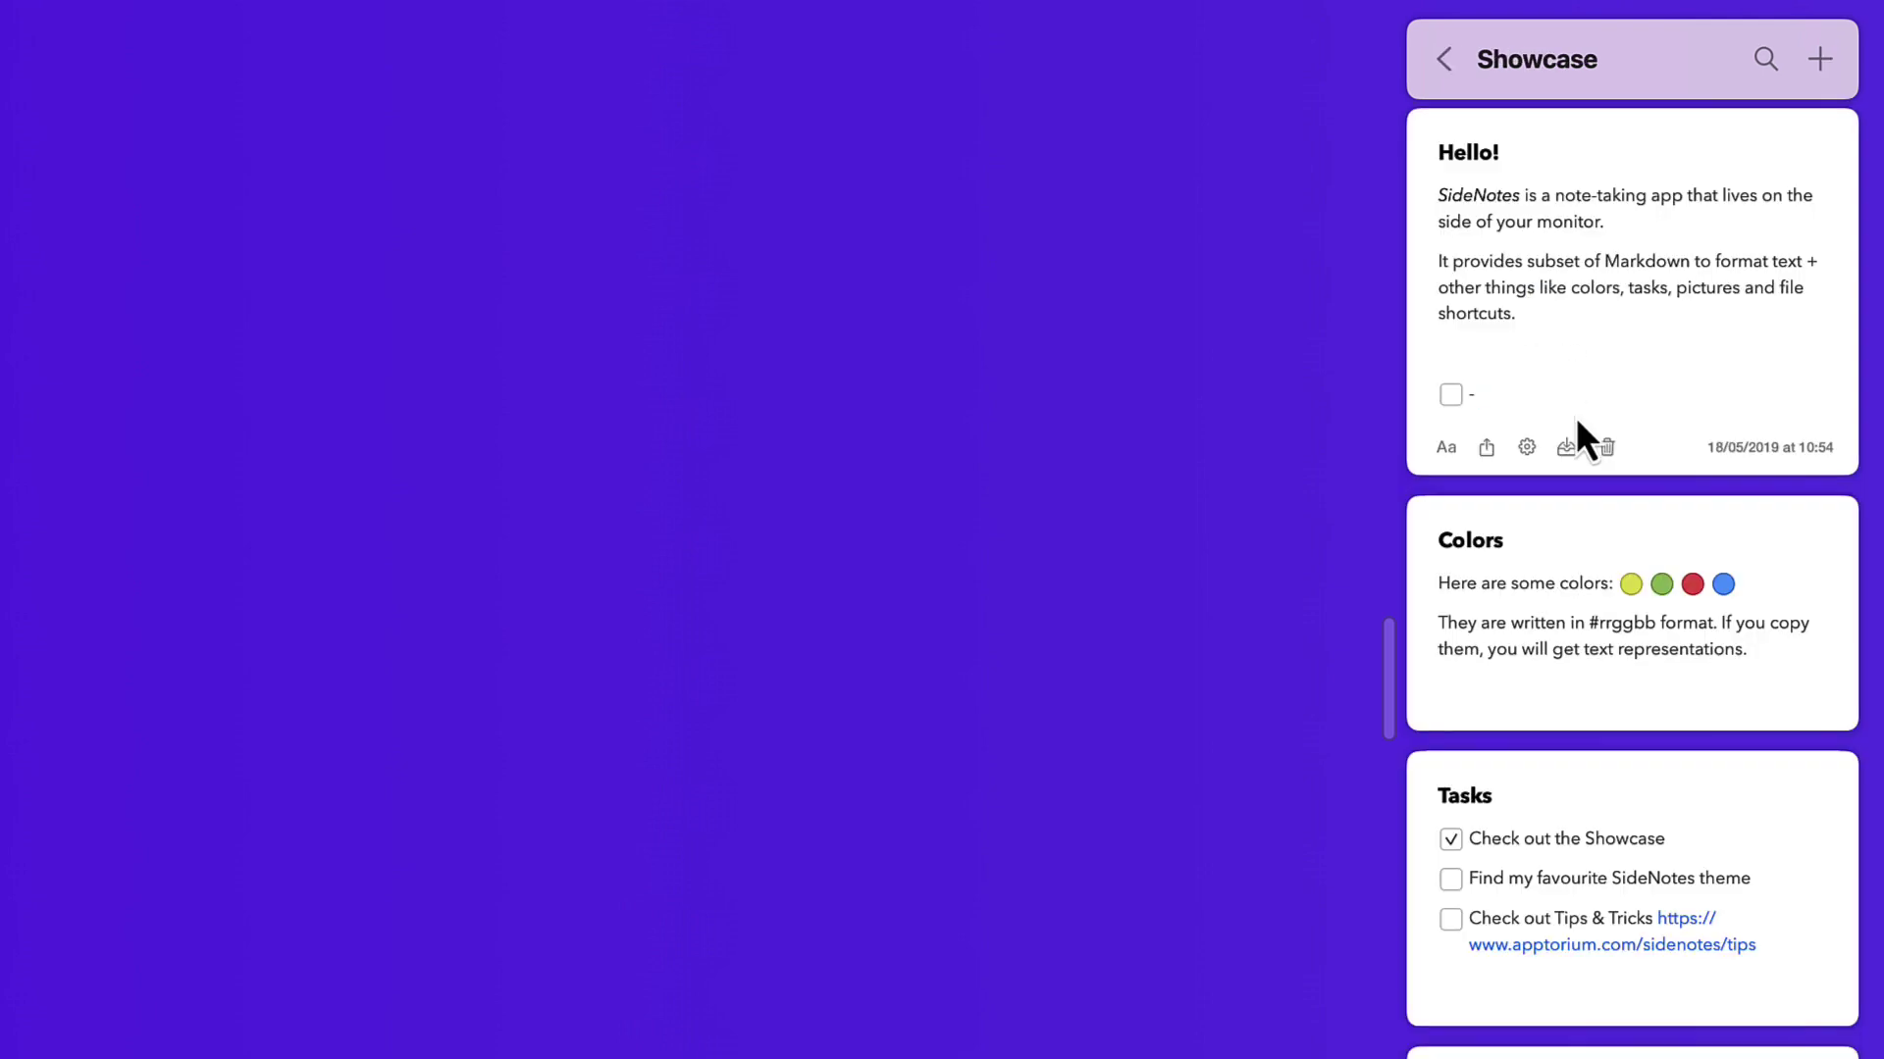
pyautogui.scroll(-10, 1576, 417)
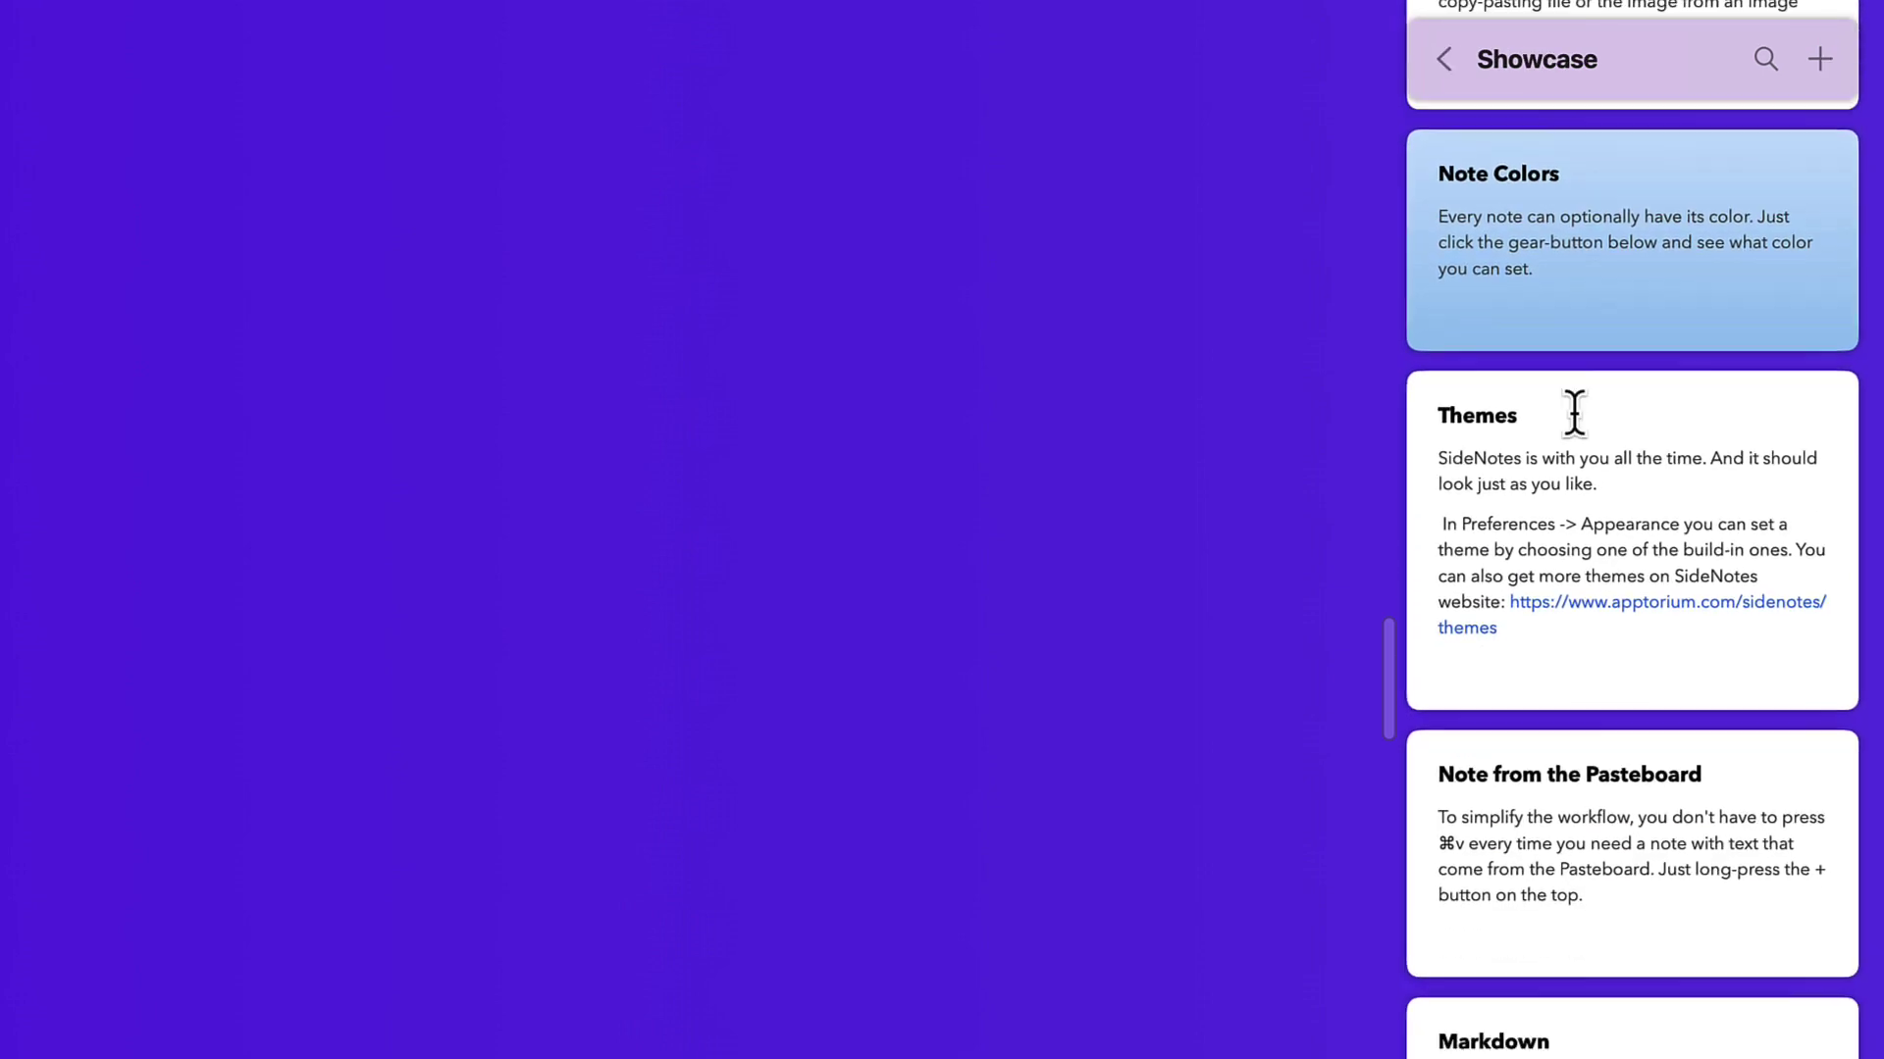
pyautogui.scroll(-10, 1575, 412)
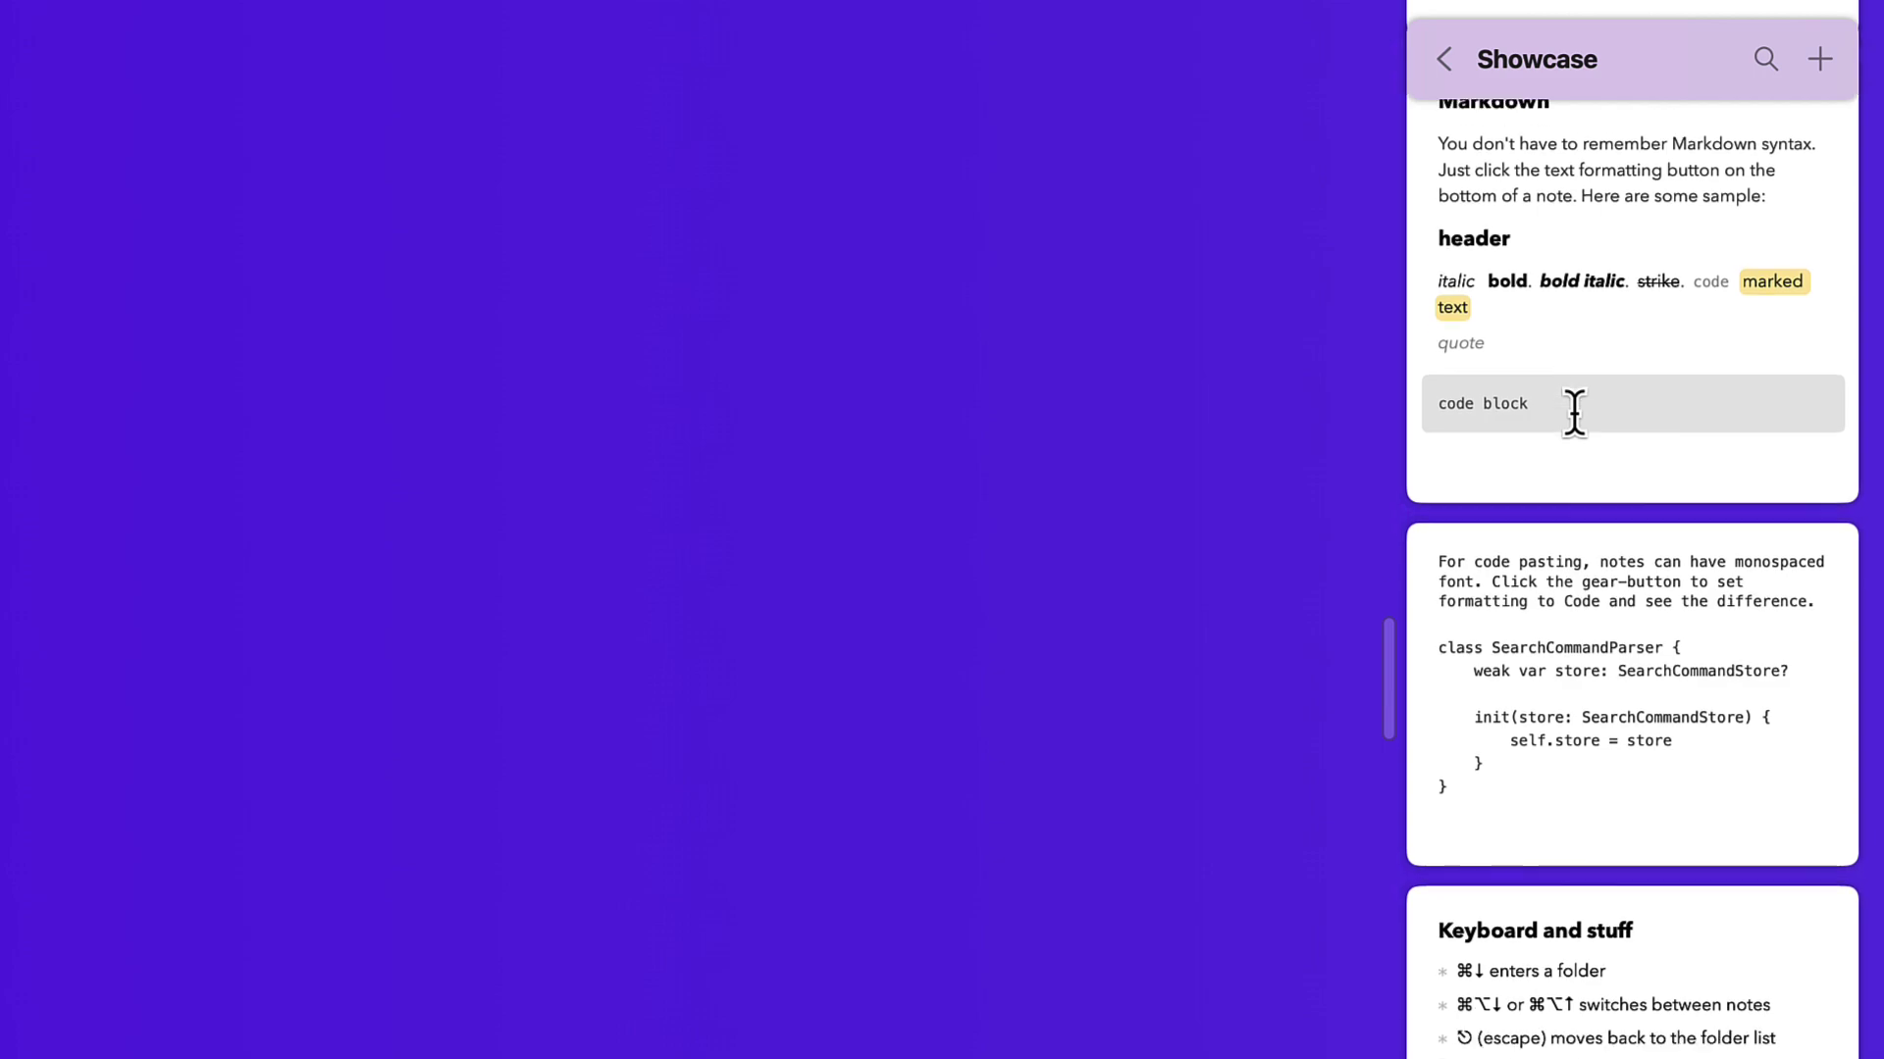
pyautogui.scroll(1, 1574, 412)
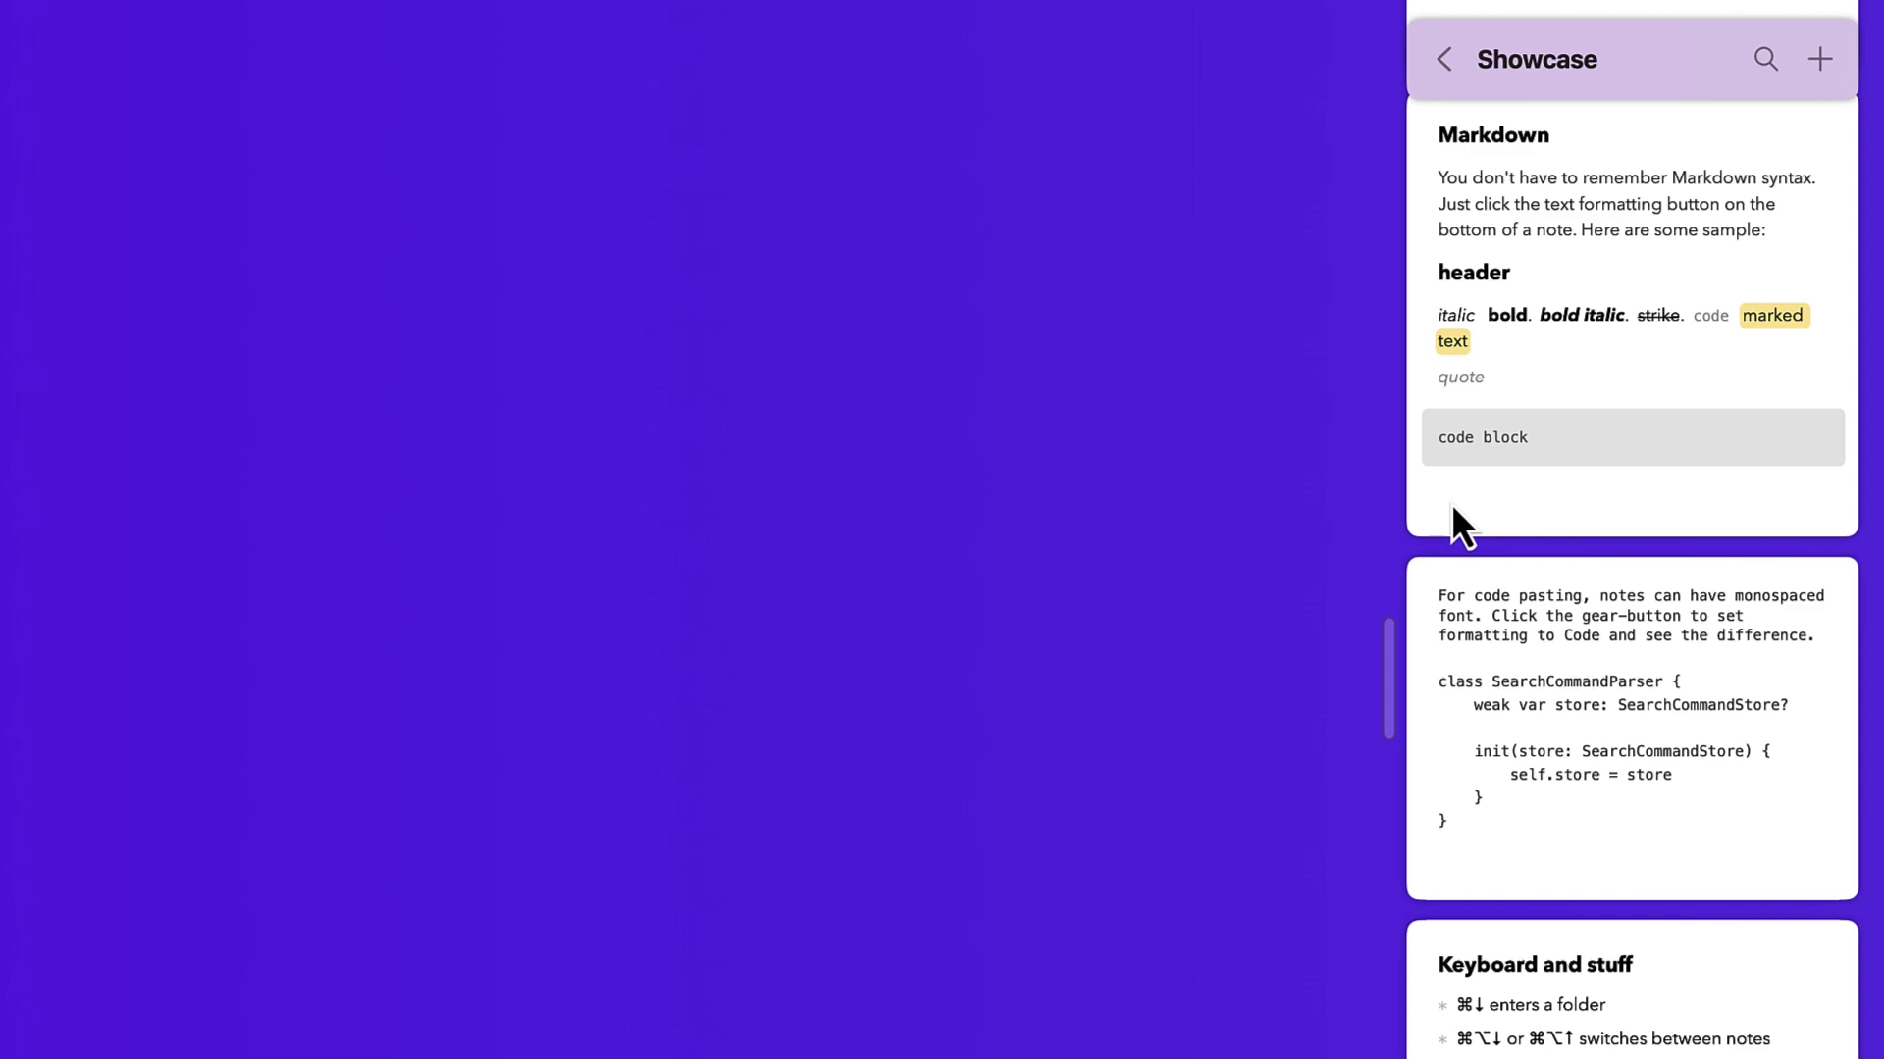
pyautogui.press('super+shift+n')
pyautogui.press('super+shift+n')
pyautogui.press('super+shift+n')
pyautogui.press('super+shift+n')
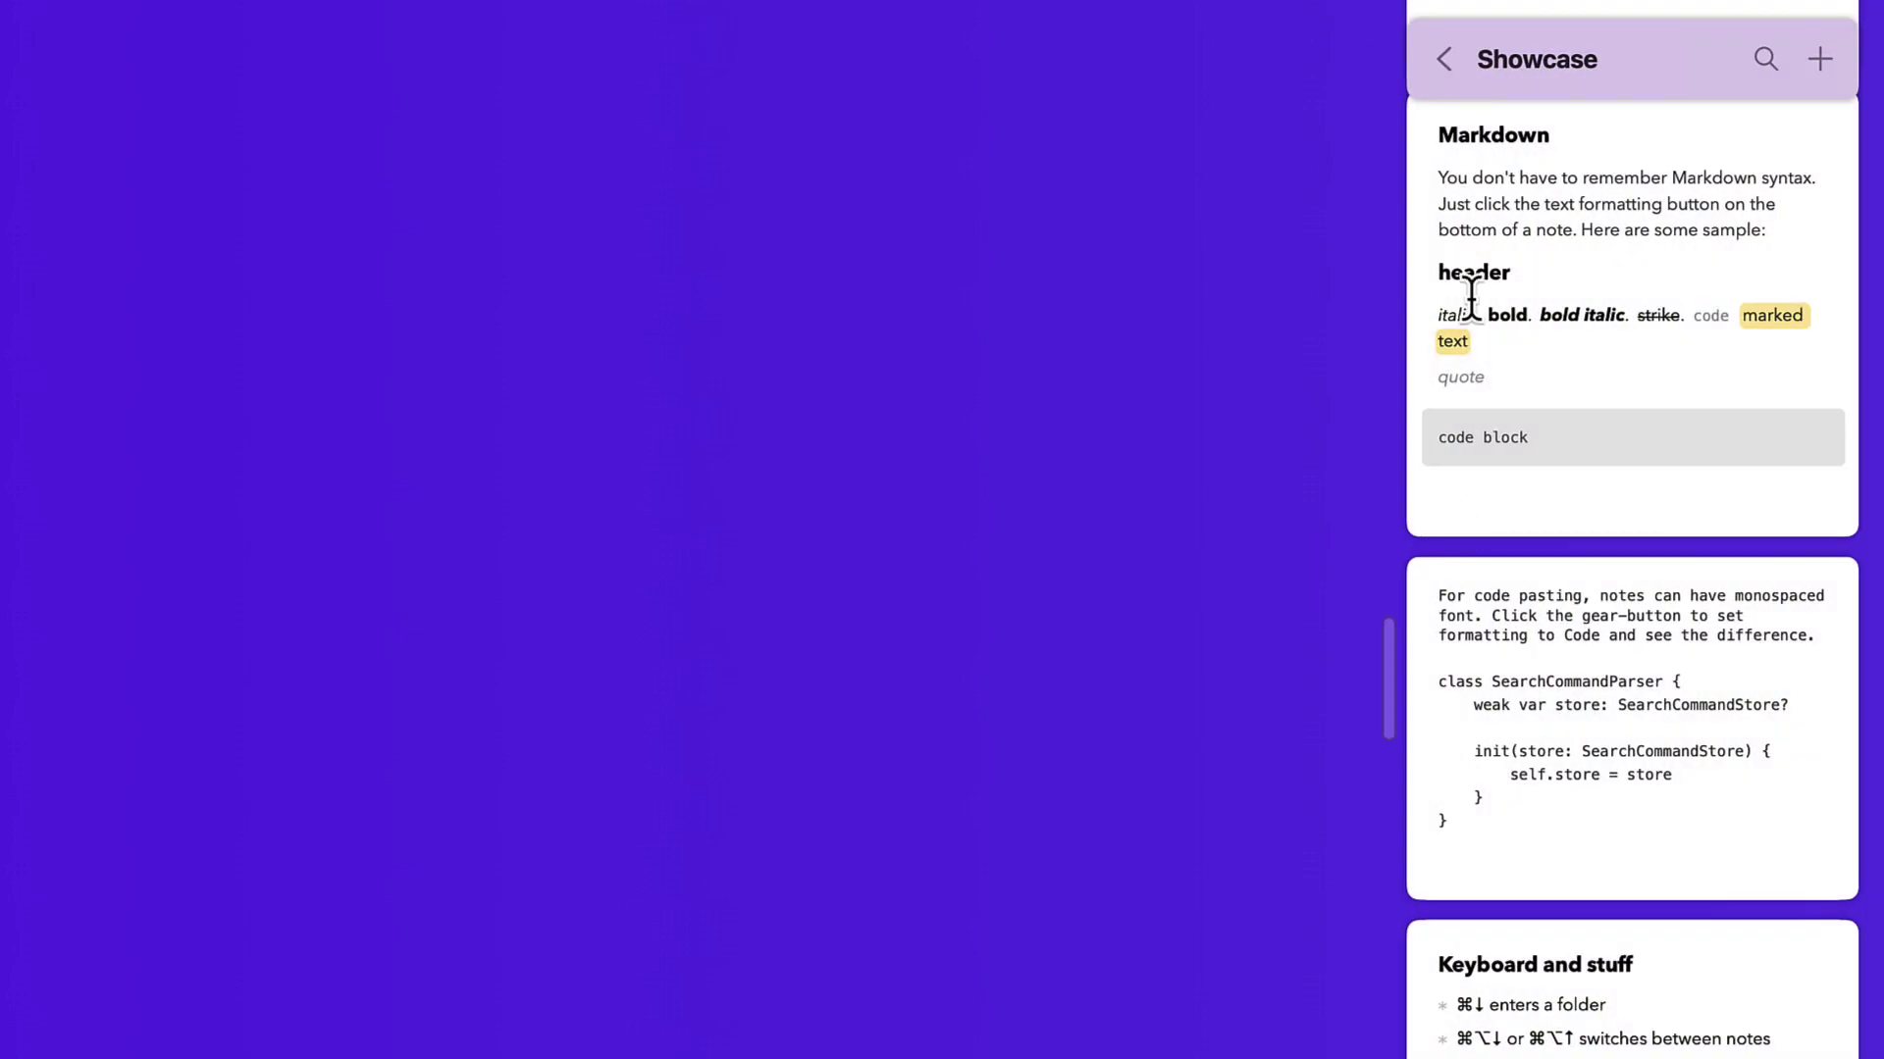